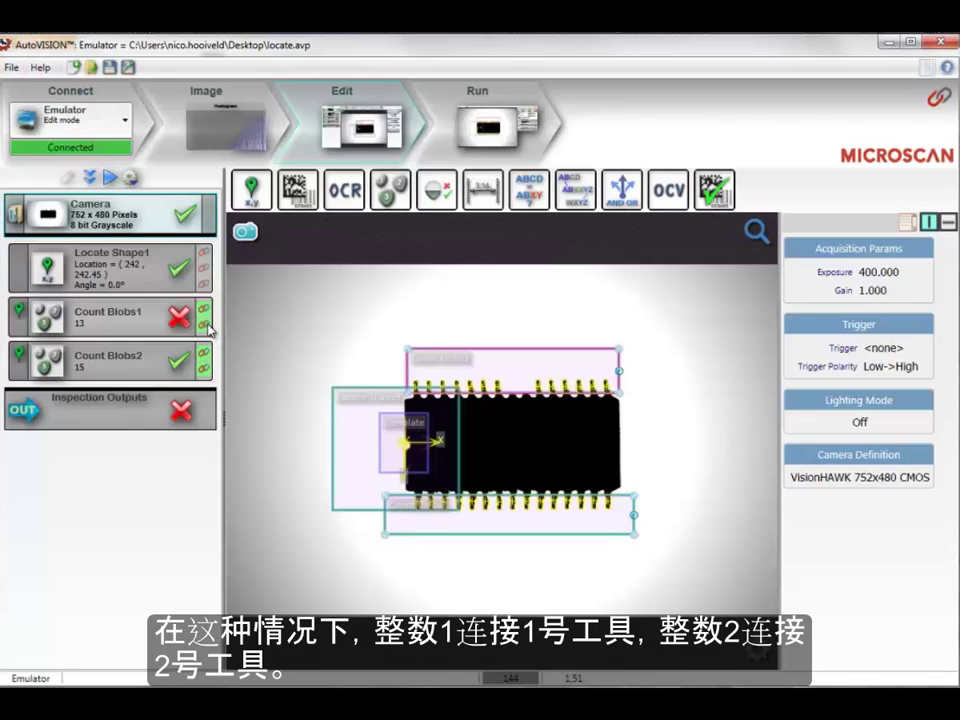
Check which output tag the Count Blobs1 number of parts is linked to.
{"action": "left_click", "coordinate": [205, 325]}
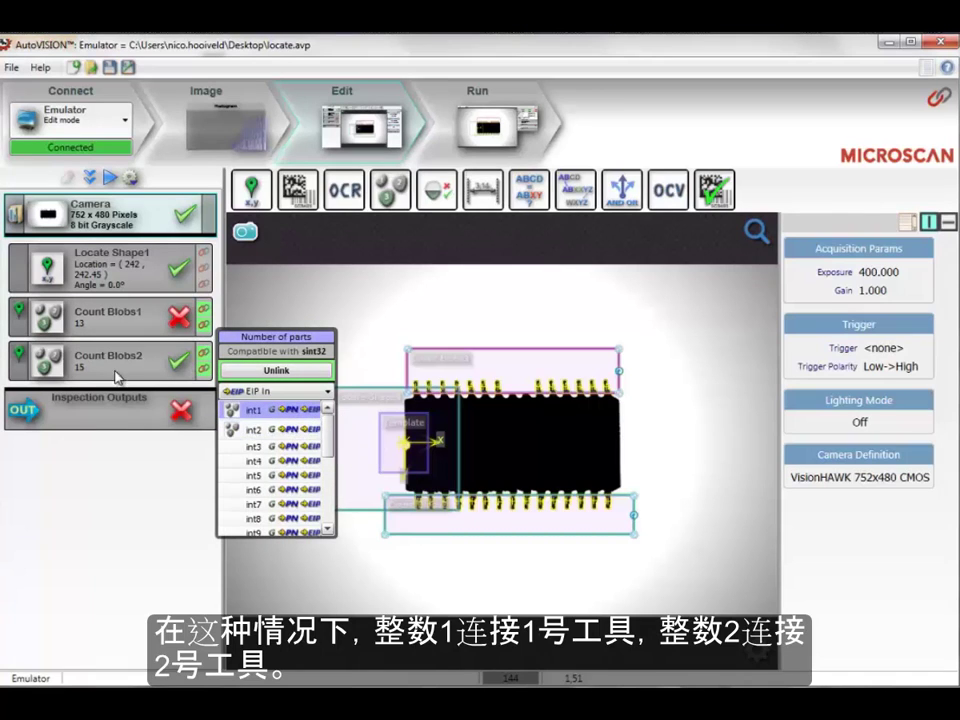
{"action": "left_click", "coordinate": [418, 295]}
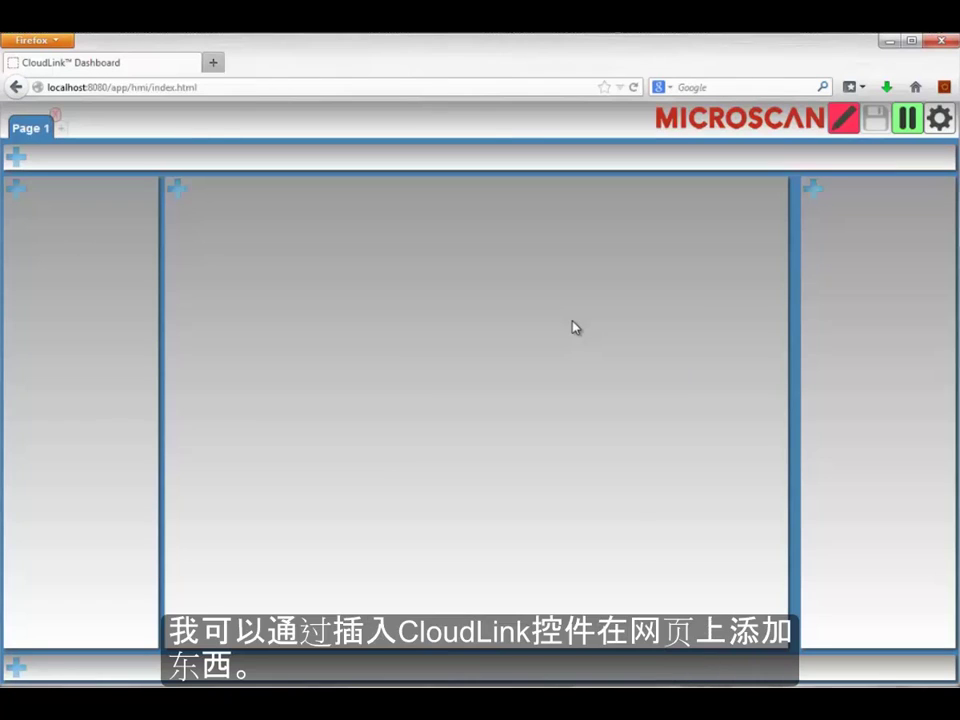
In the CloudLink dashboard, add a Single image widget to the central pane and Inspection counters to the right-hand pane.
{"action": "left_click", "coordinate": [179, 190]}
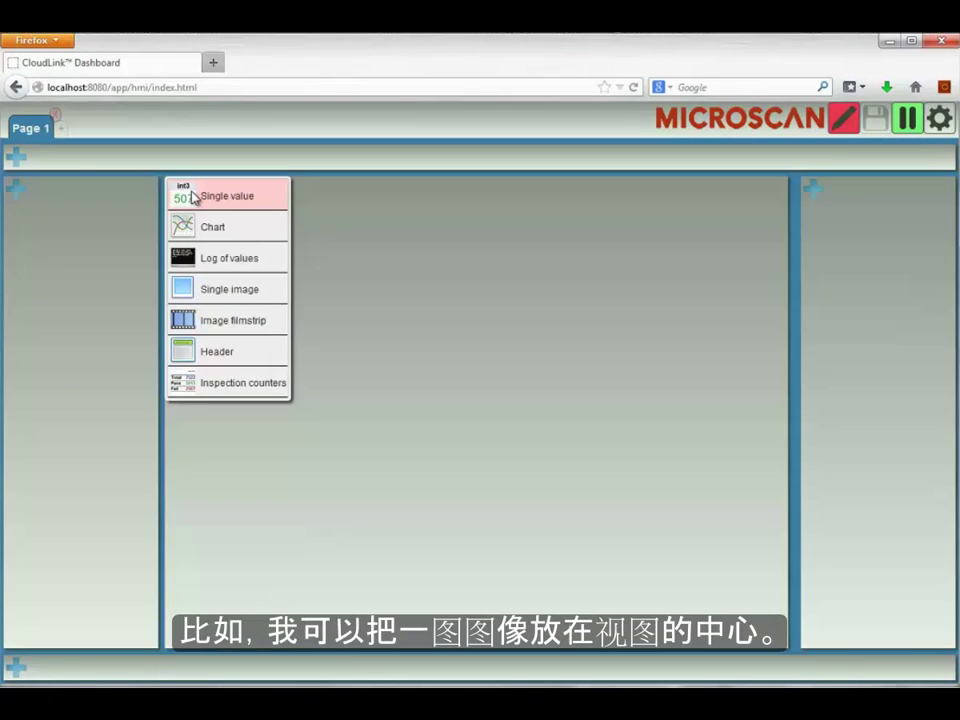
{"action": "left_click", "coordinate": [200, 289]}
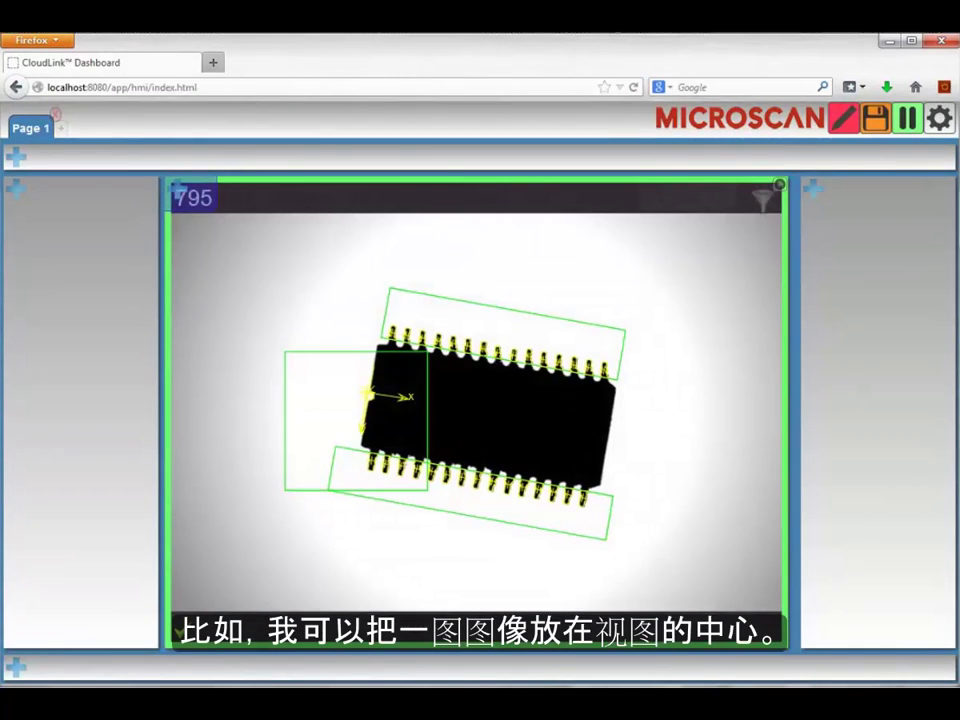
{"action": "left_click", "coordinate": [815, 190]}
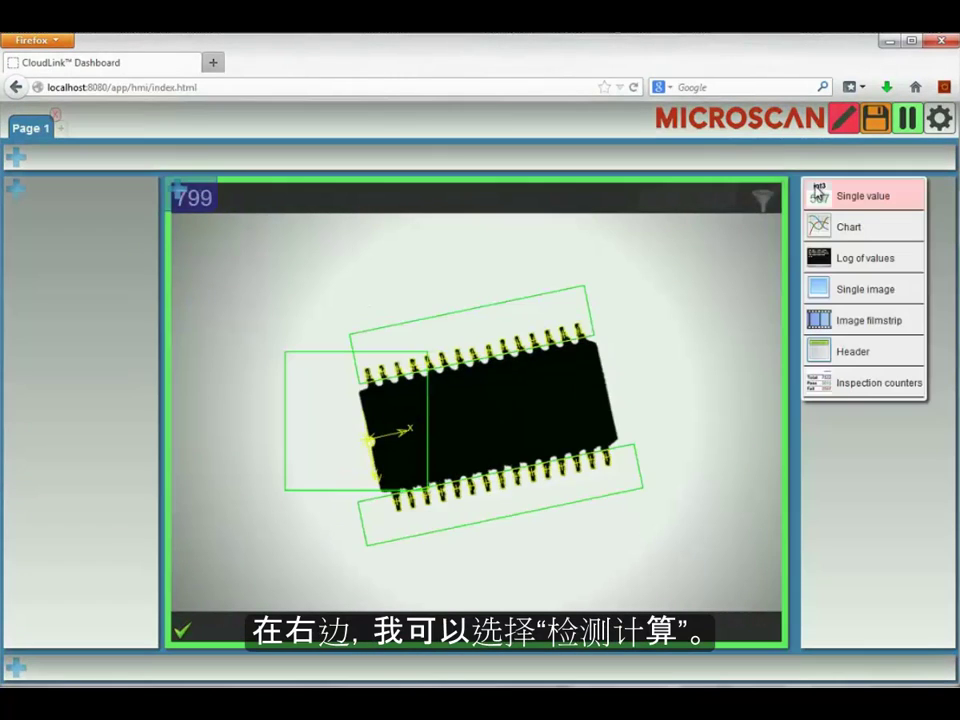
{"action": "left_click", "coordinate": [842, 381]}
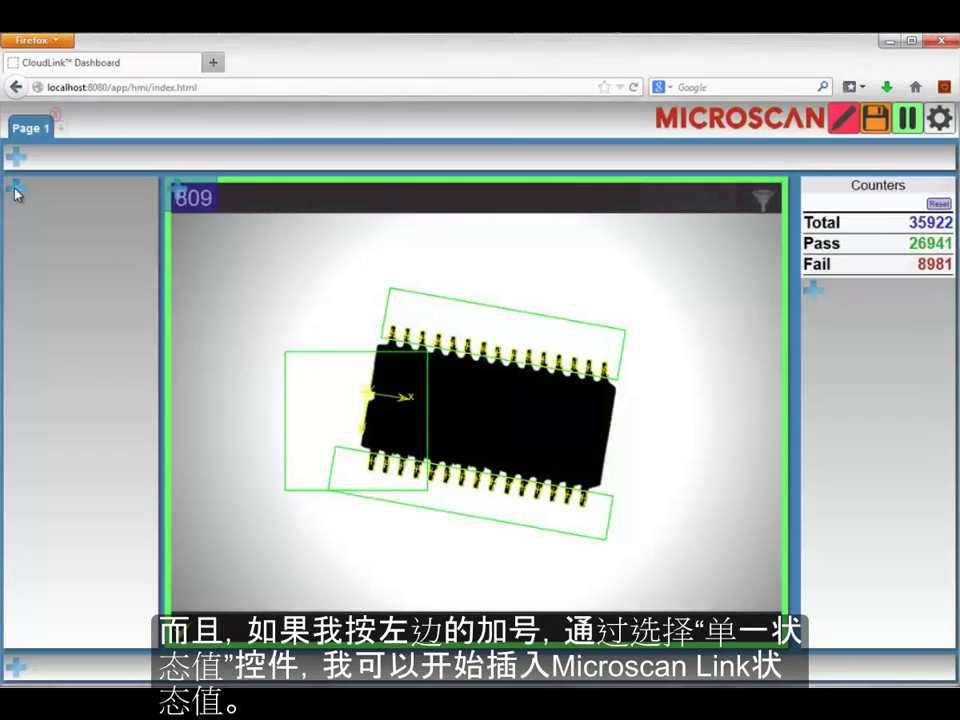
Add two Single value widgets to the left-hand pane, keeping the first on int1 and linking the second to int2.
{"action": "left_click", "coordinate": [17, 193]}
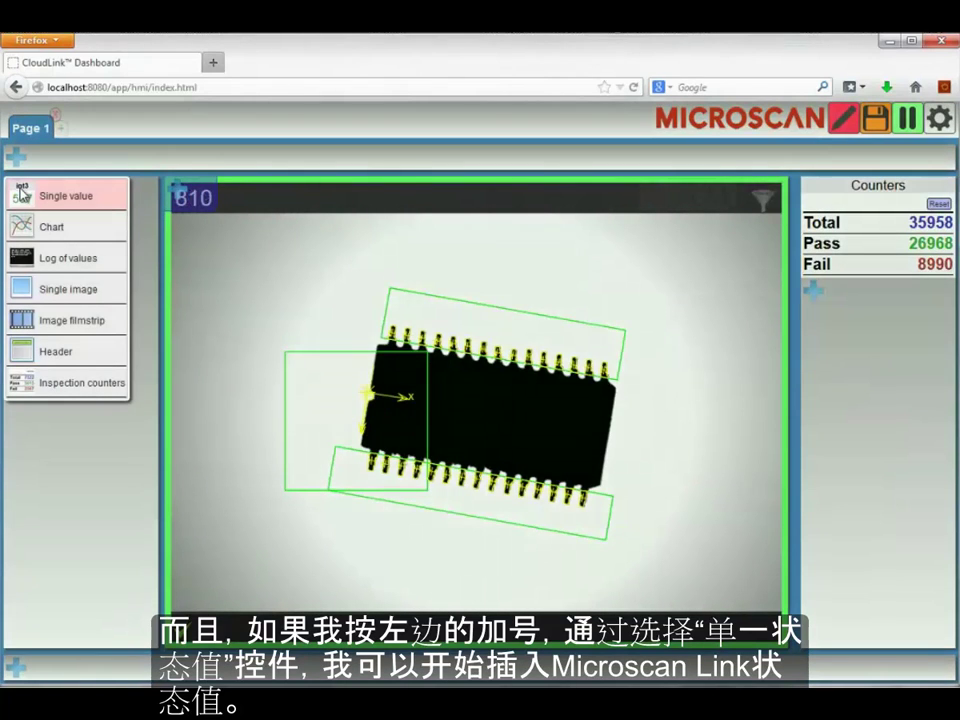
{"action": "left_click", "coordinate": [56, 196]}
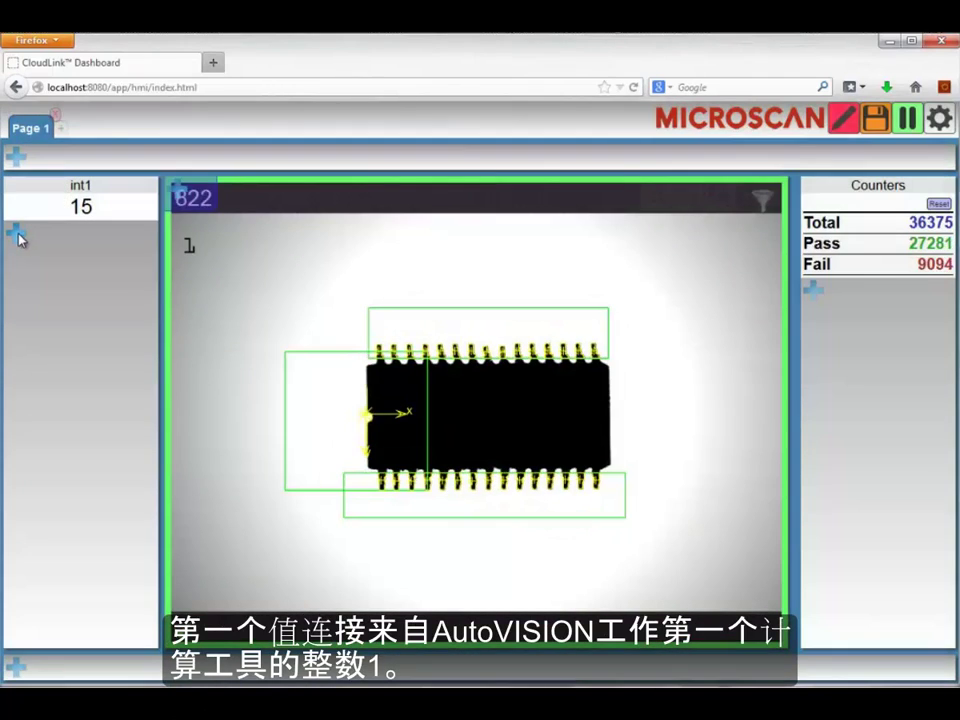
{"action": "left_click", "coordinate": [18, 237]}
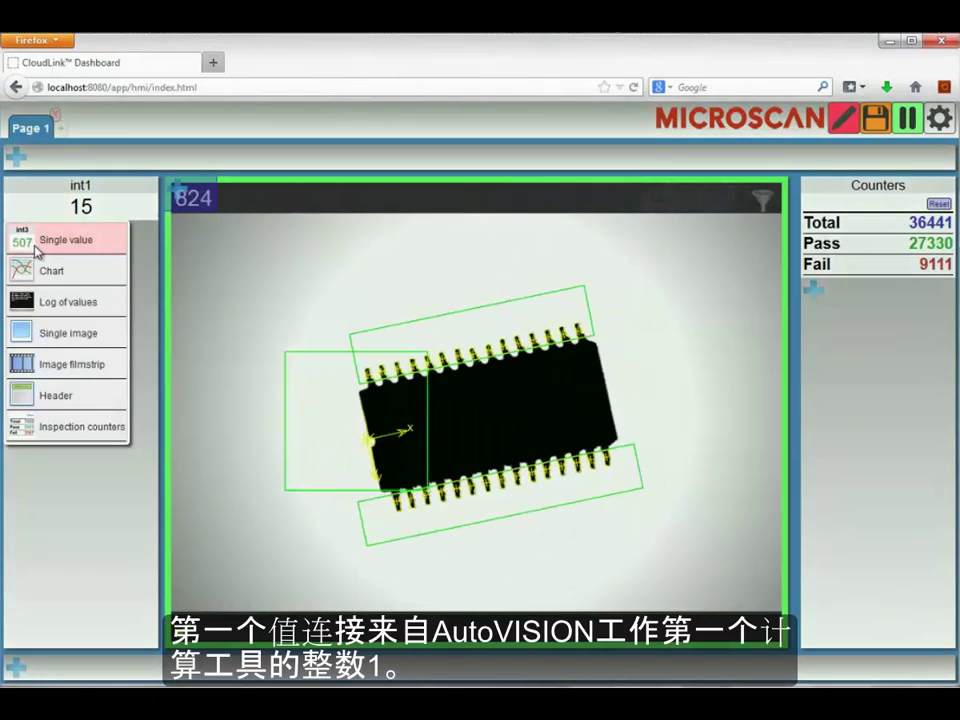
{"action": "left_click", "coordinate": [20, 240]}
{"action": "left_click", "coordinate": [243, 246]}
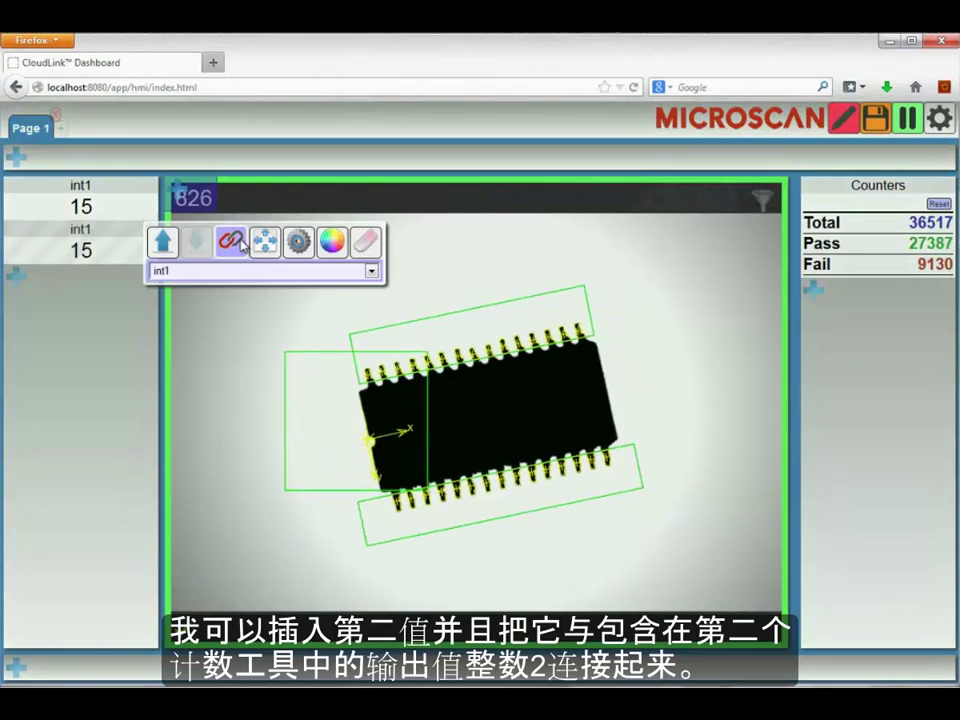
{"action": "left_click", "coordinate": [238, 272]}
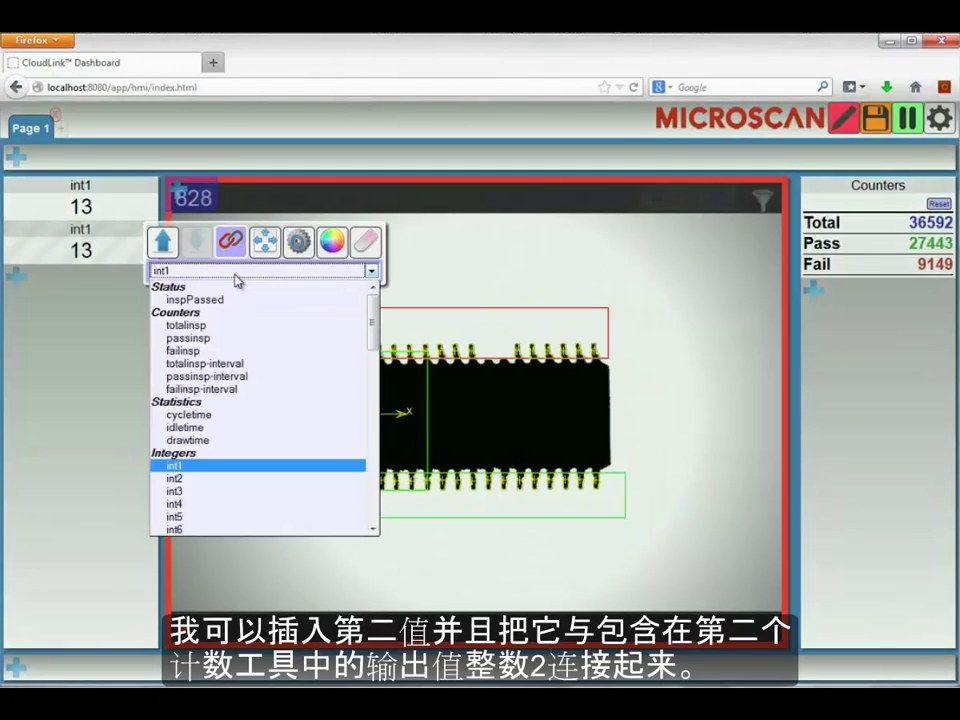
{"action": "left_click", "coordinate": [219, 479]}
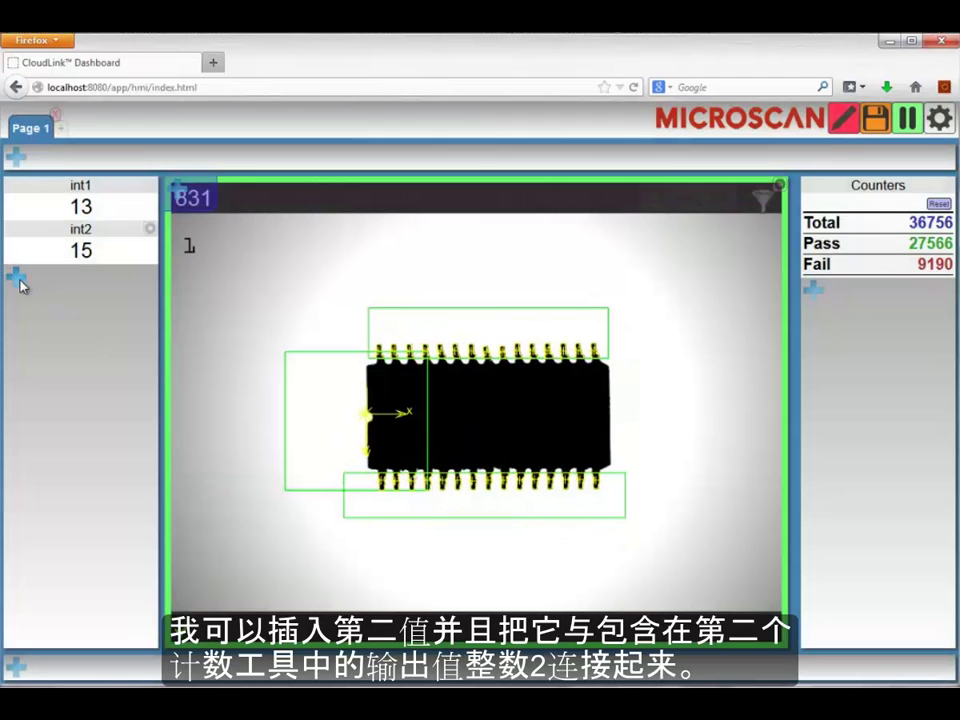
Add a third Single value widget below int2 and link it to the inspPassed status.
{"action": "left_click", "coordinate": [16, 276]}
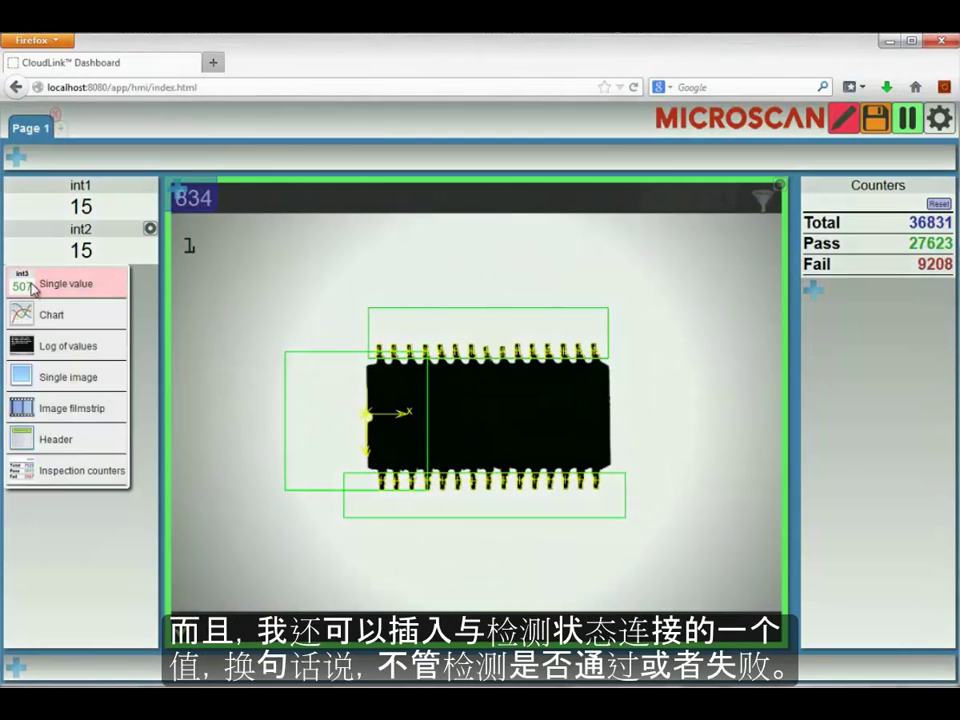
{"action": "left_click", "coordinate": [28, 284]}
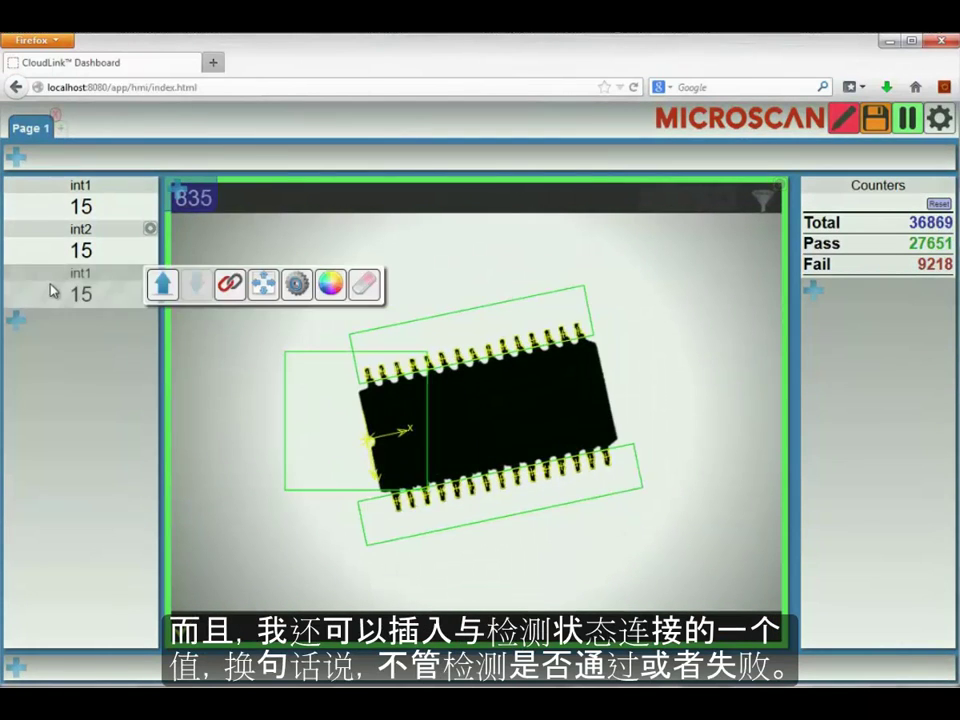
{"action": "left_click", "coordinate": [230, 285]}
{"action": "left_click", "coordinate": [371, 314]}
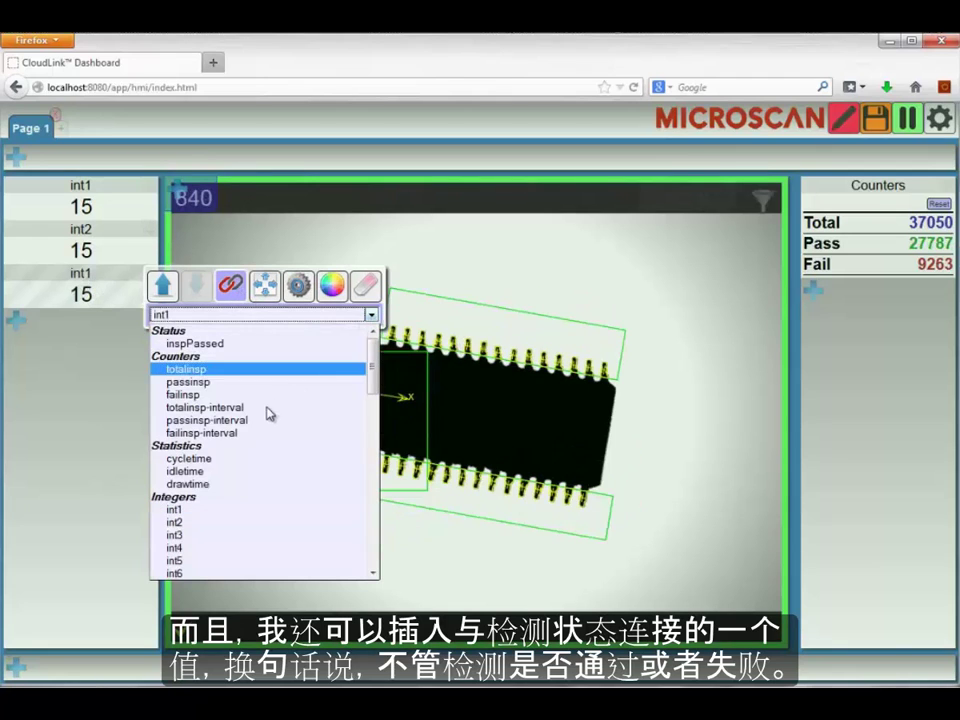
{"action": "left_click", "coordinate": [240, 344]}
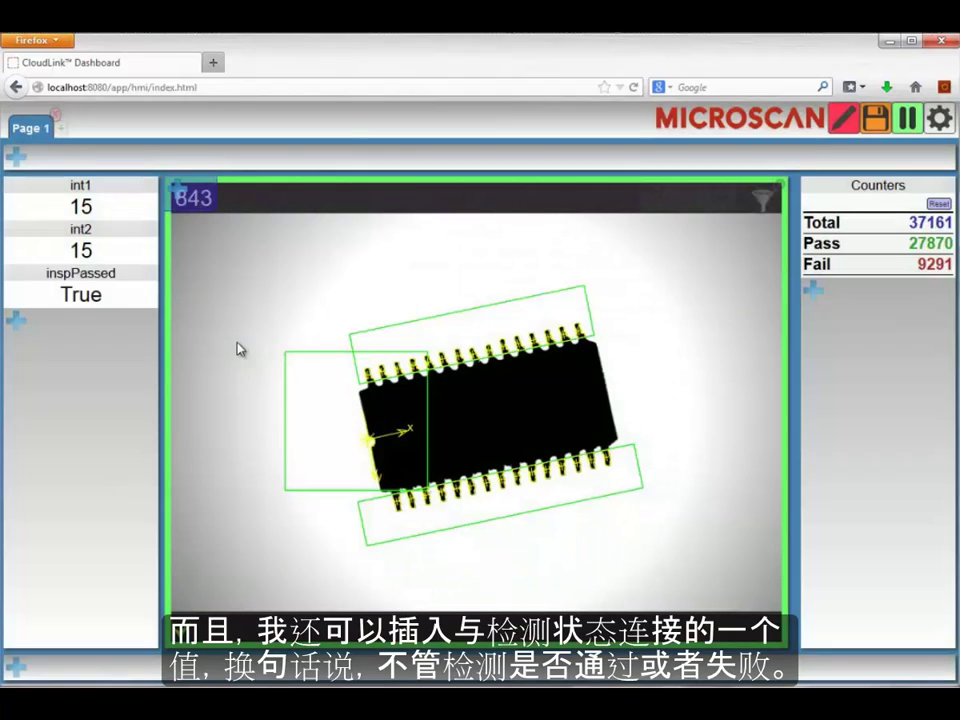
Rename the int1 widget's title as "Top count".
{"action": "left_click", "coordinate": [99, 187]}
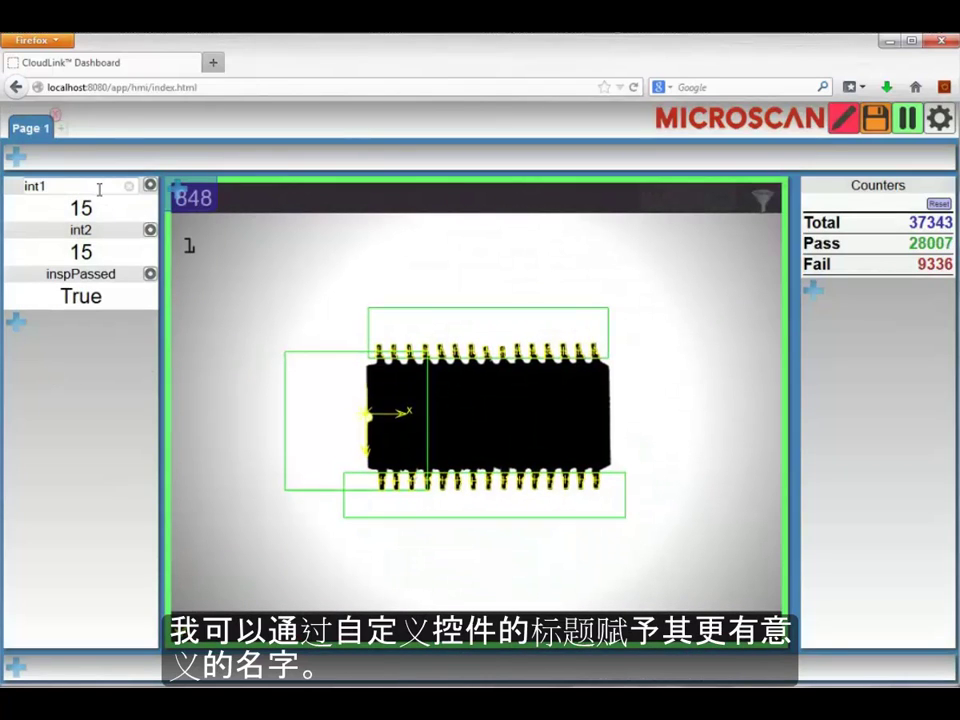
{"action": "key", "text": "BackSpace"}
{"action": "key", "text": "BackSpace"}
{"action": "key", "text": "BackSpace"}
{"action": "key", "text": "BackSpace"}
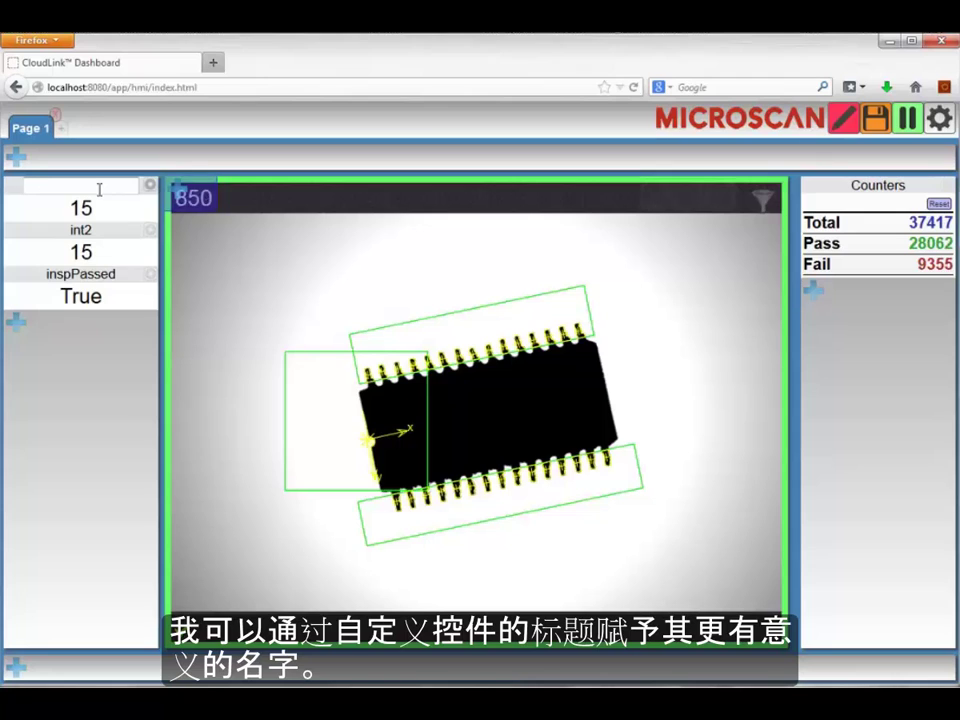
{"action": "type", "text": "Top cou"}
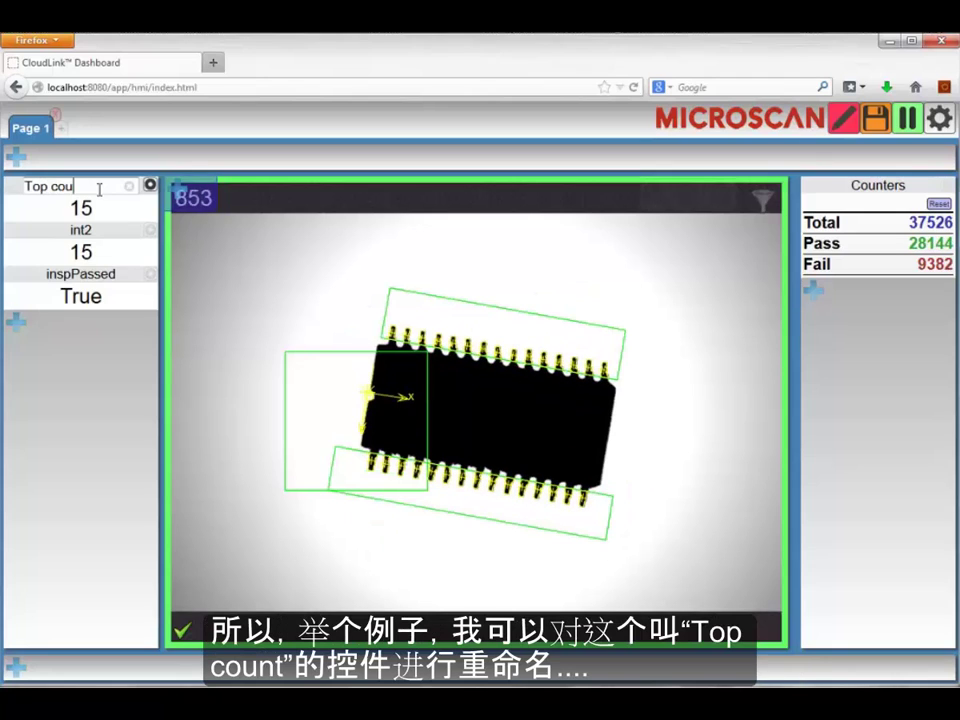
{"action": "type", "text": "nt"}
{"action": "key", "text": "Return"}
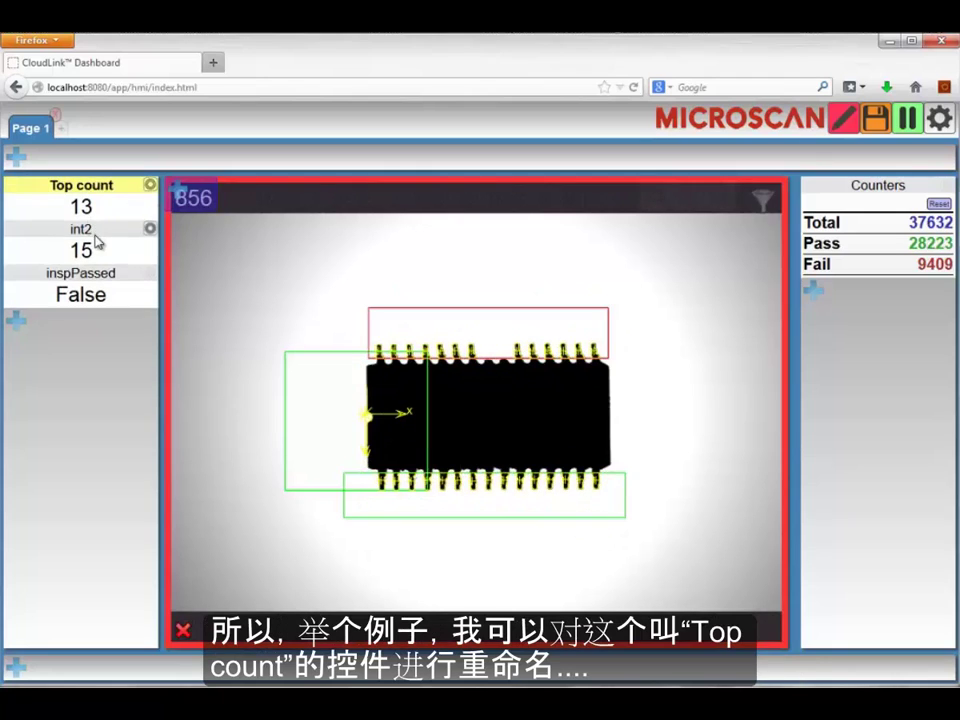
Rename the int2 widget's title as "Bottom count".
{"action": "left_click", "coordinate": [96, 230]}
{"action": "key", "text": "ctrl+a"}
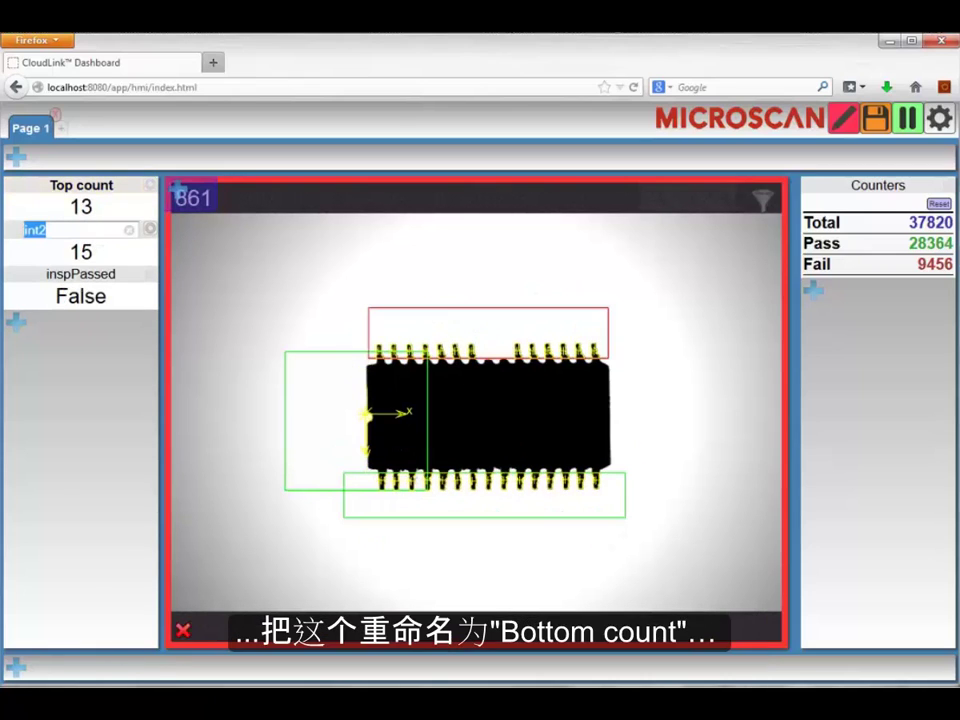
{"action": "type", "text": "Bottom cou"}
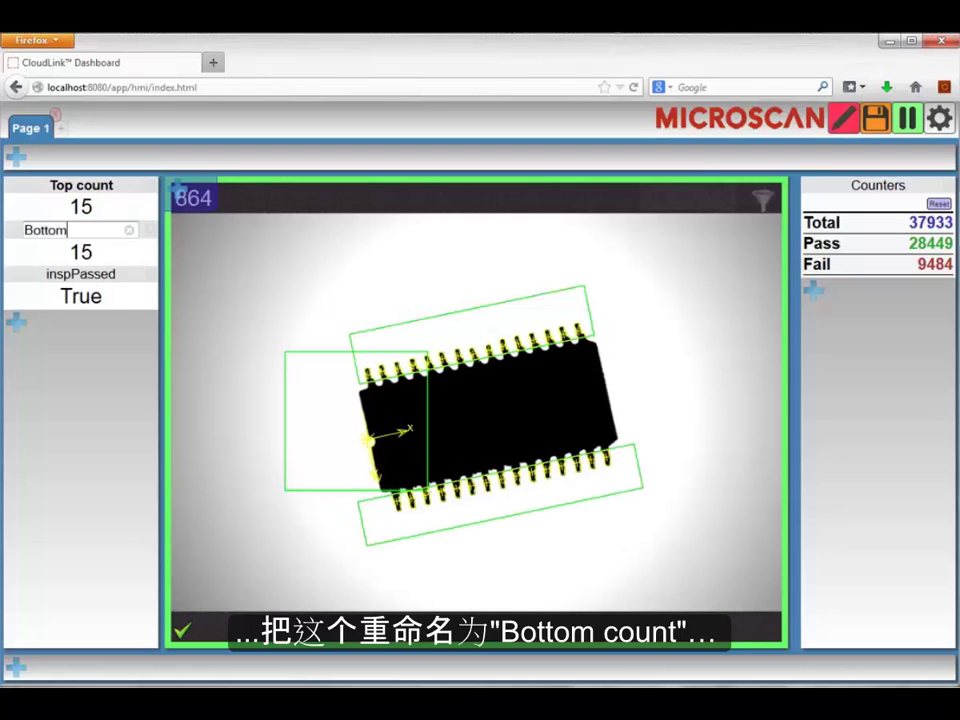
{"action": "key", "text": "Return"}
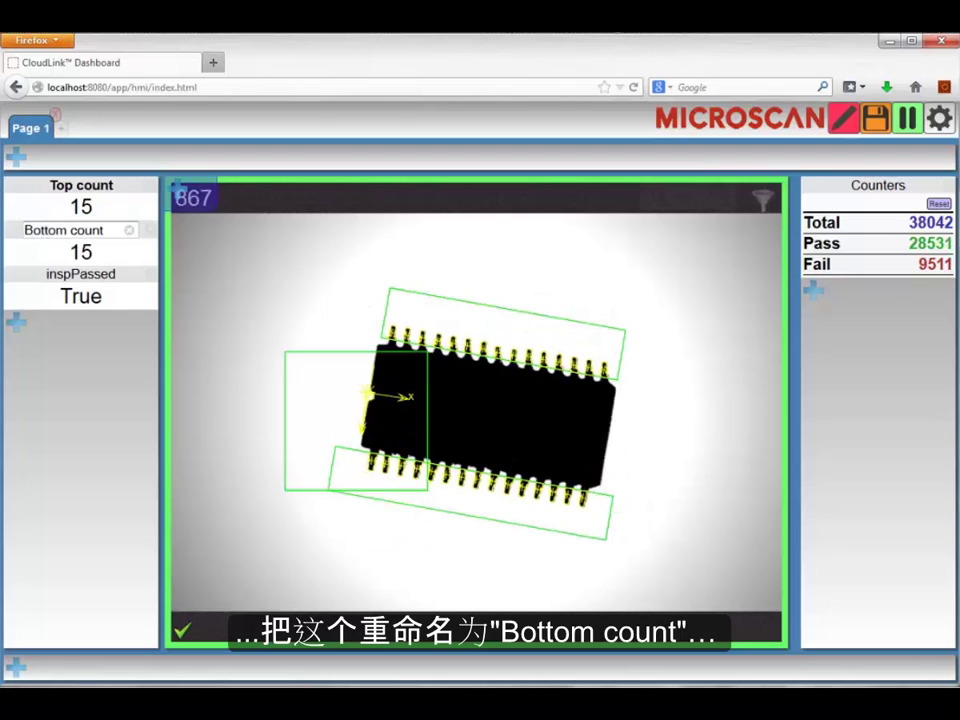
Rename the inspPassed widget's title as "part status".
{"action": "left_click", "coordinate": [50, 273]}
{"action": "key", "text": "ctrl+a"}
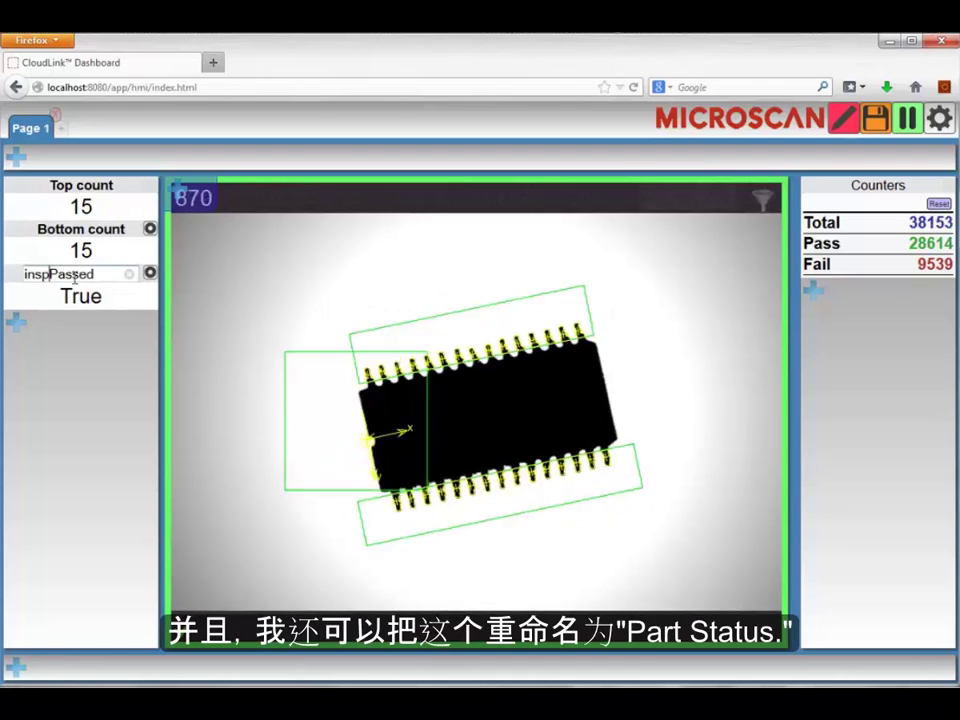
{"action": "double_click", "coordinate": [98, 274]}
{"action": "type", "text": "pa"}
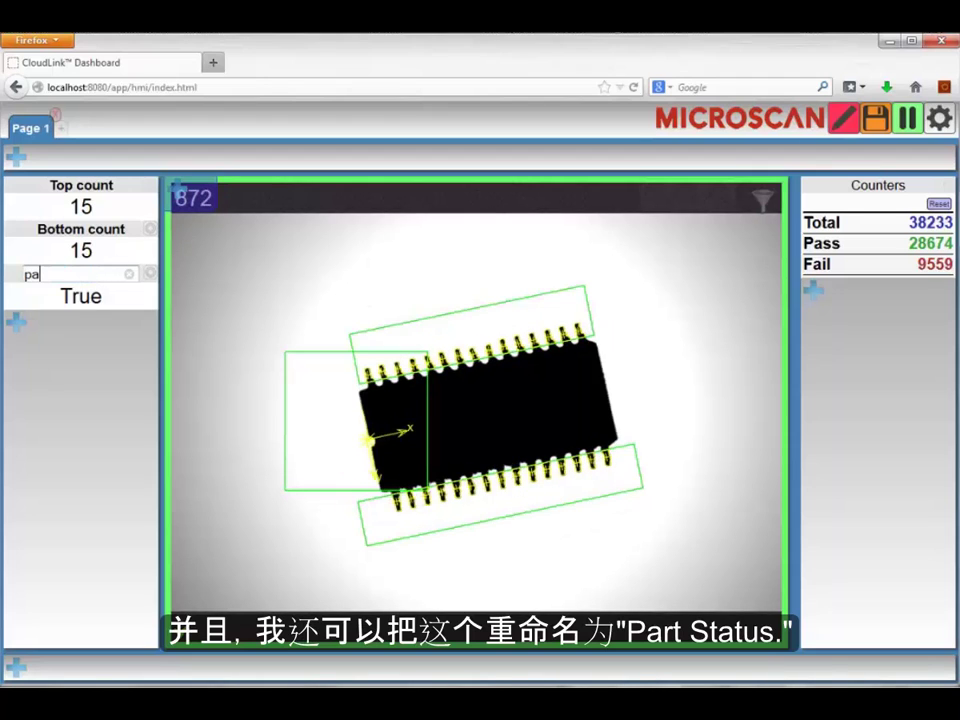
{"action": "type", "text": "rt st"}
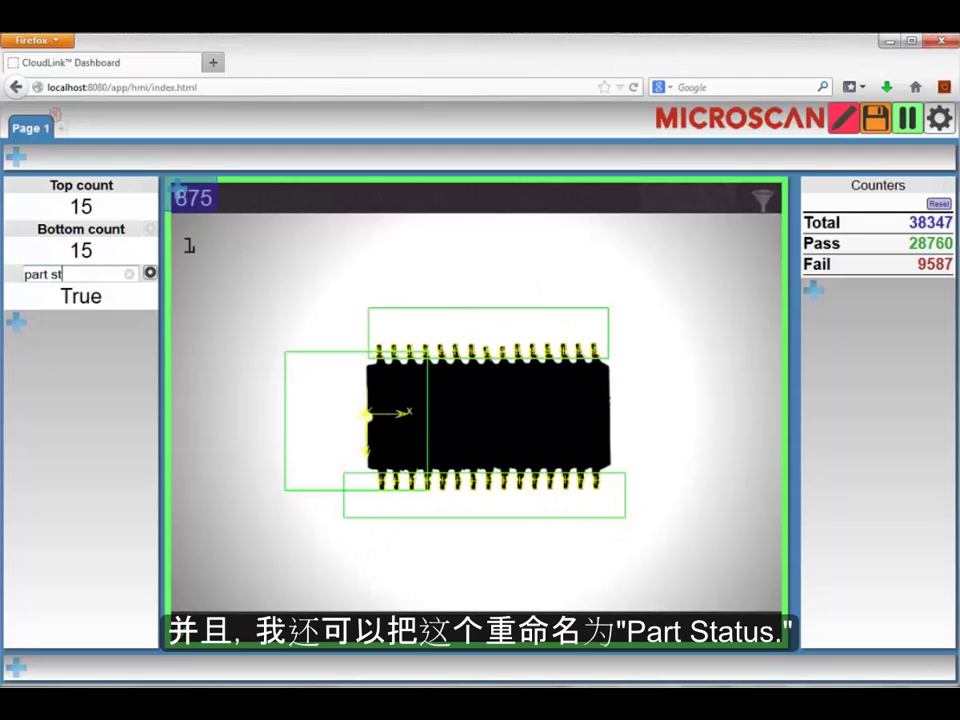
{"action": "type", "text": "atus"}
{"action": "key", "text": "Return"}
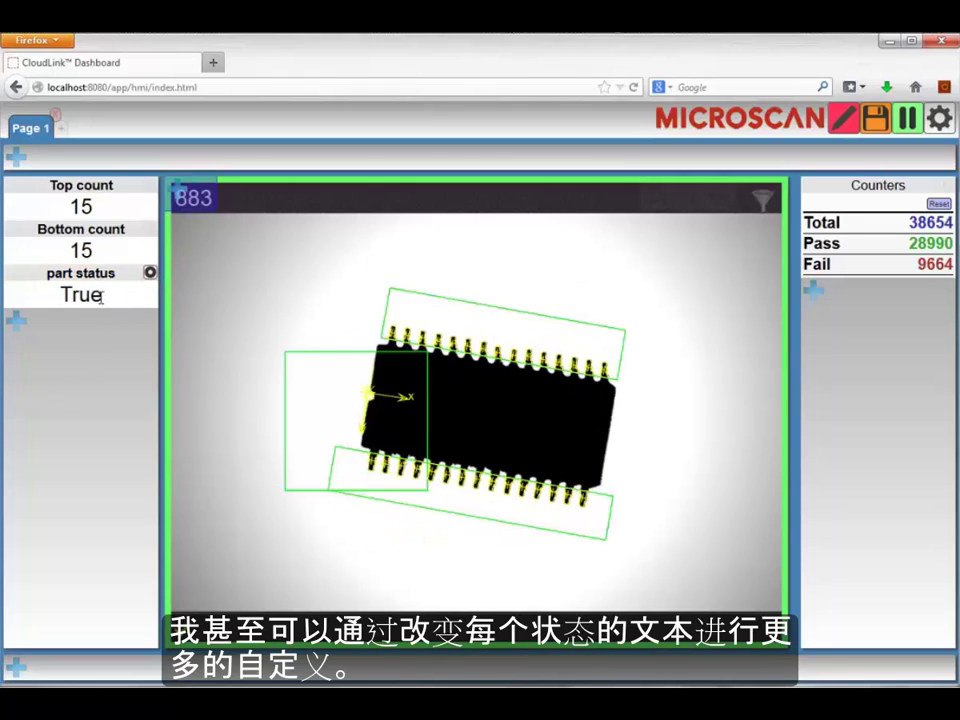
Set the part status widget to display "PASS" when the value is True and "REJECT" when it is False.
{"action": "left_click", "coordinate": [150, 272]}
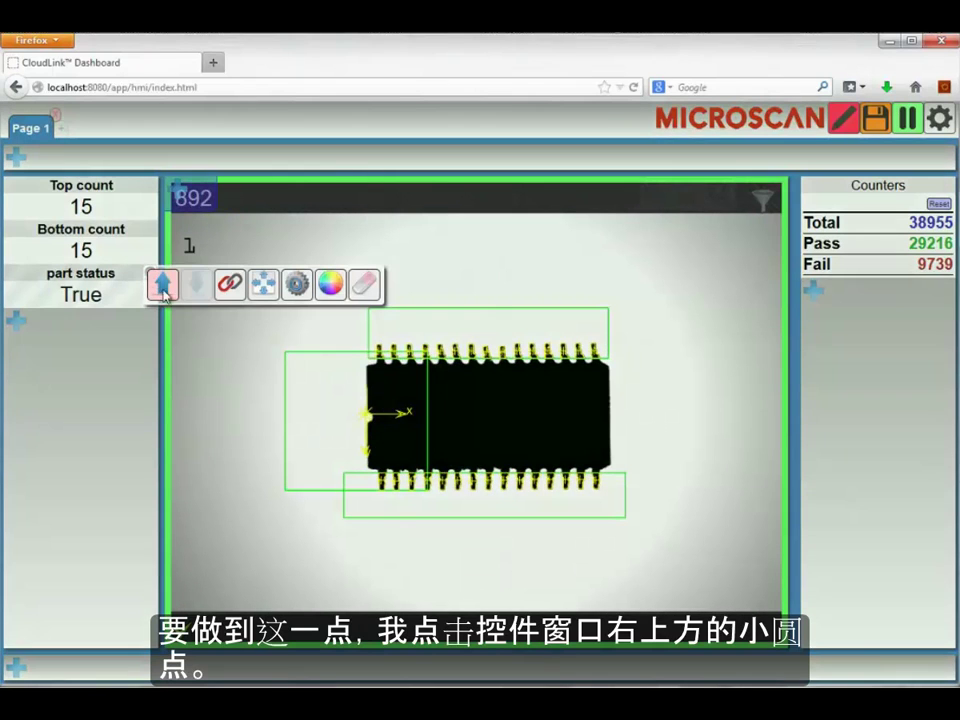
{"action": "left_click", "coordinate": [298, 284]}
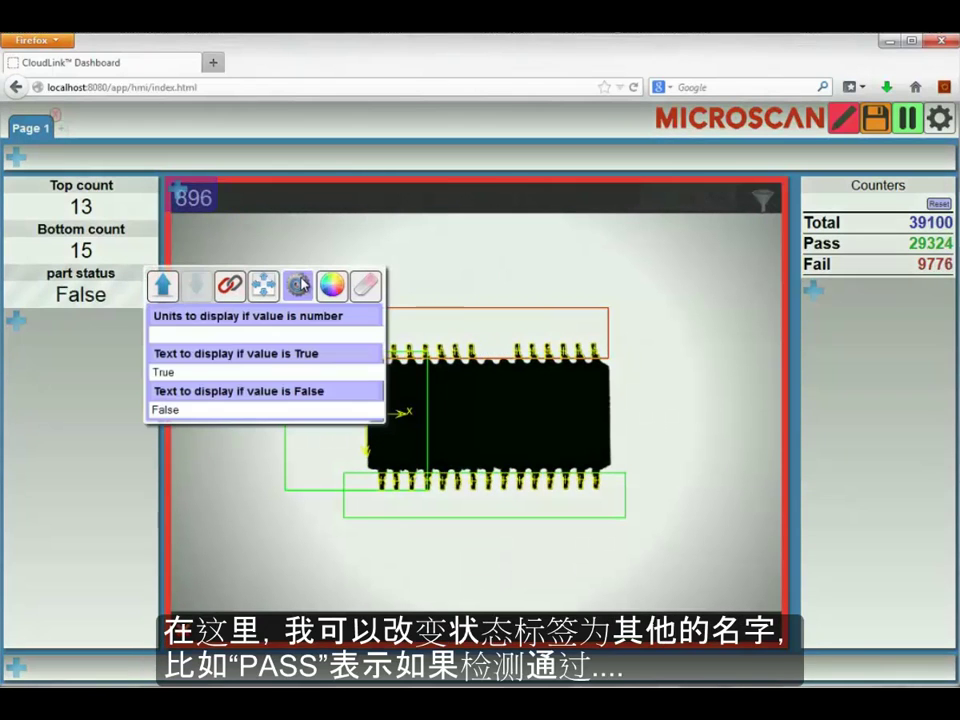
{"action": "double_click", "coordinate": [199, 373]}
{"action": "type", "text": "P"}
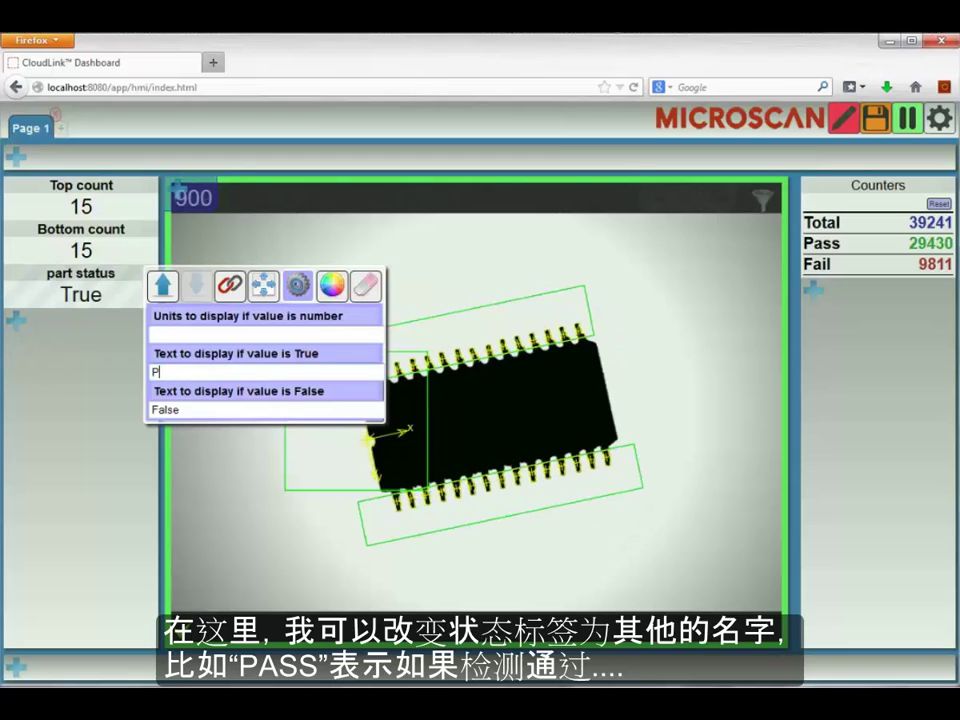
{"action": "type", "text": "ASS"}
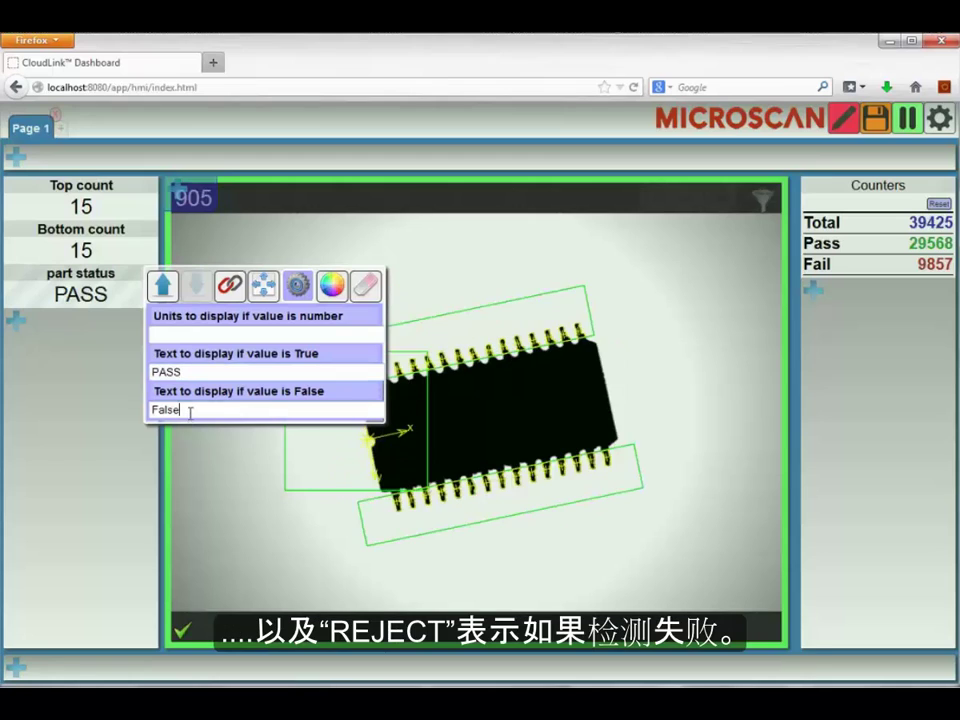
{"action": "left_click_drag", "start_coordinate": [190, 409], "coordinate": [61, 408]}
{"action": "type", "text": "RE"}
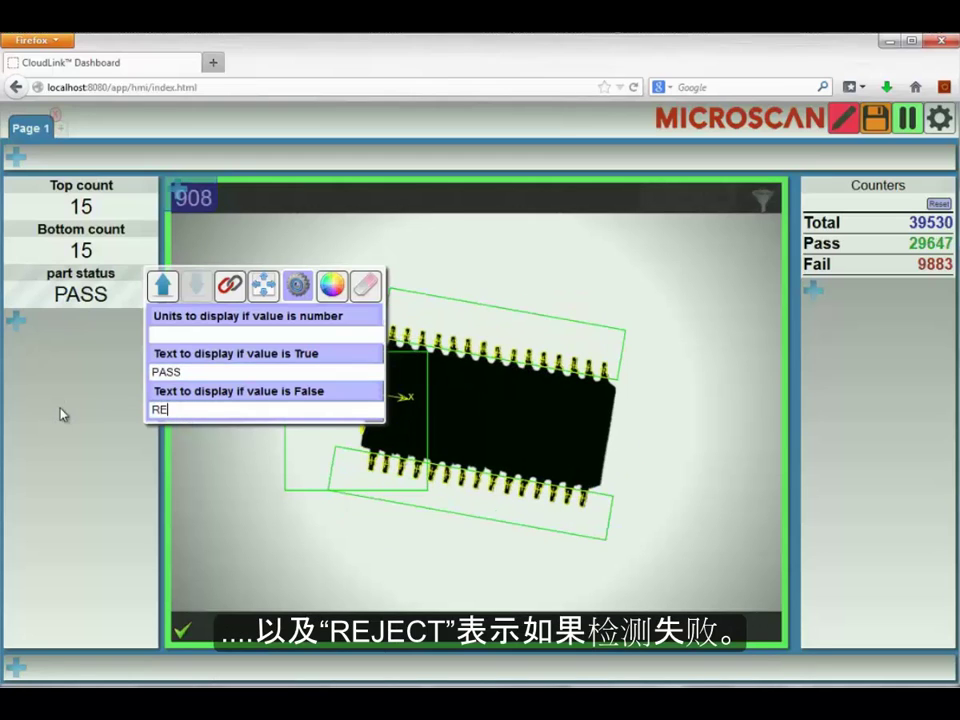
{"action": "type", "text": "JECT"}
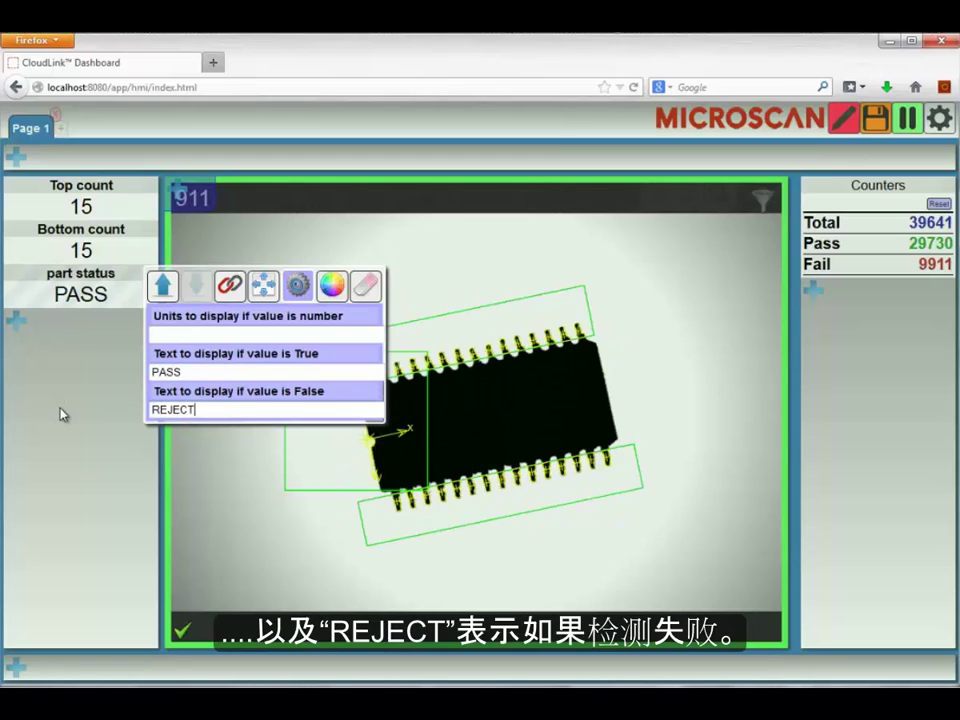
Link the part status widget's colors to inspPassed and set its failed background color to yellow.
{"action": "left_click", "coordinate": [336, 288]}
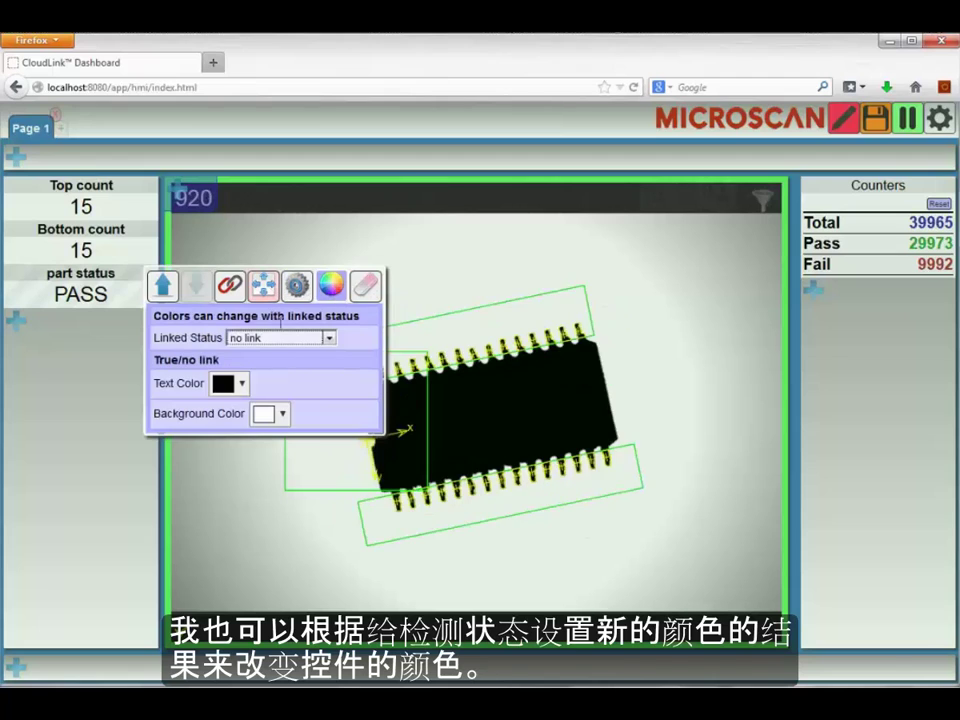
{"action": "left_click", "coordinate": [285, 338]}
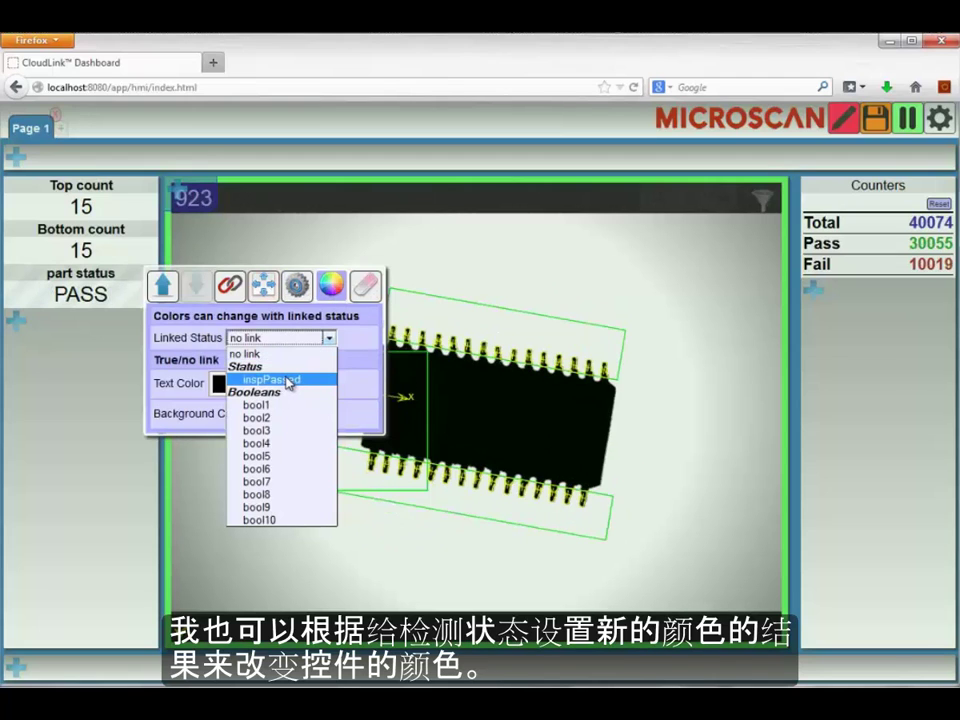
{"action": "left_click", "coordinate": [289, 380]}
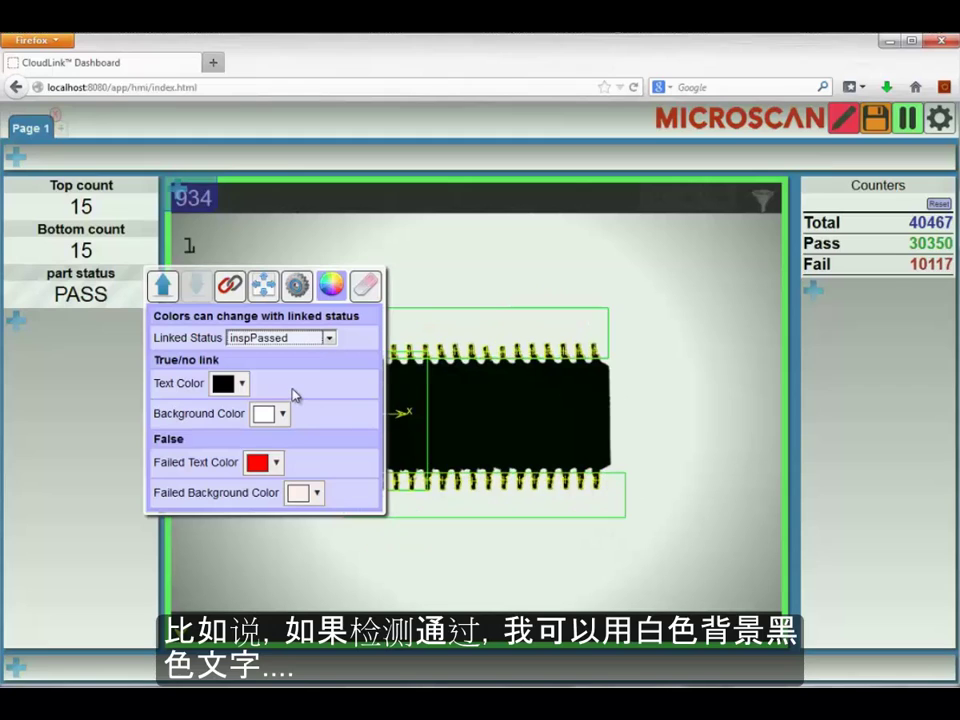
{"action": "left_click", "coordinate": [316, 493]}
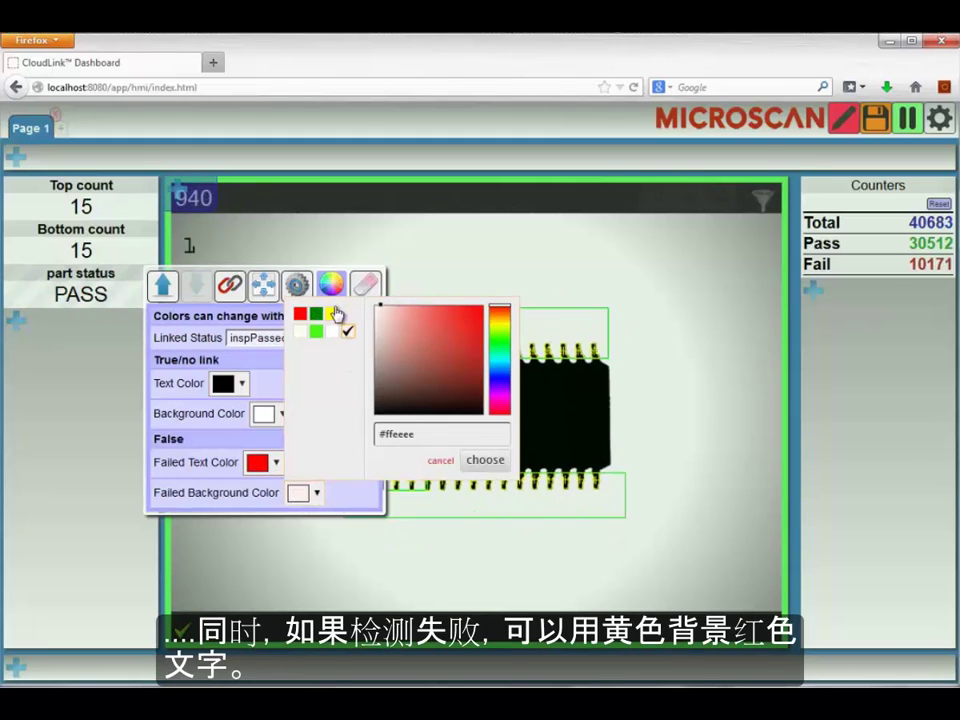
{"action": "left_click", "coordinate": [334, 314]}
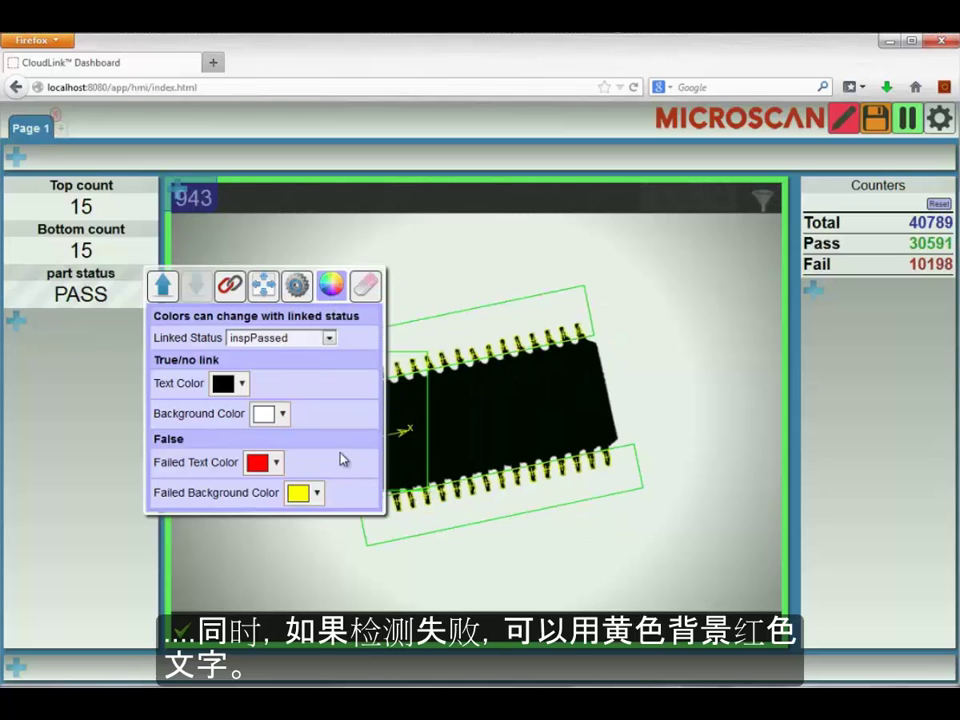
{"action": "left_click", "coordinate": [122, 379]}
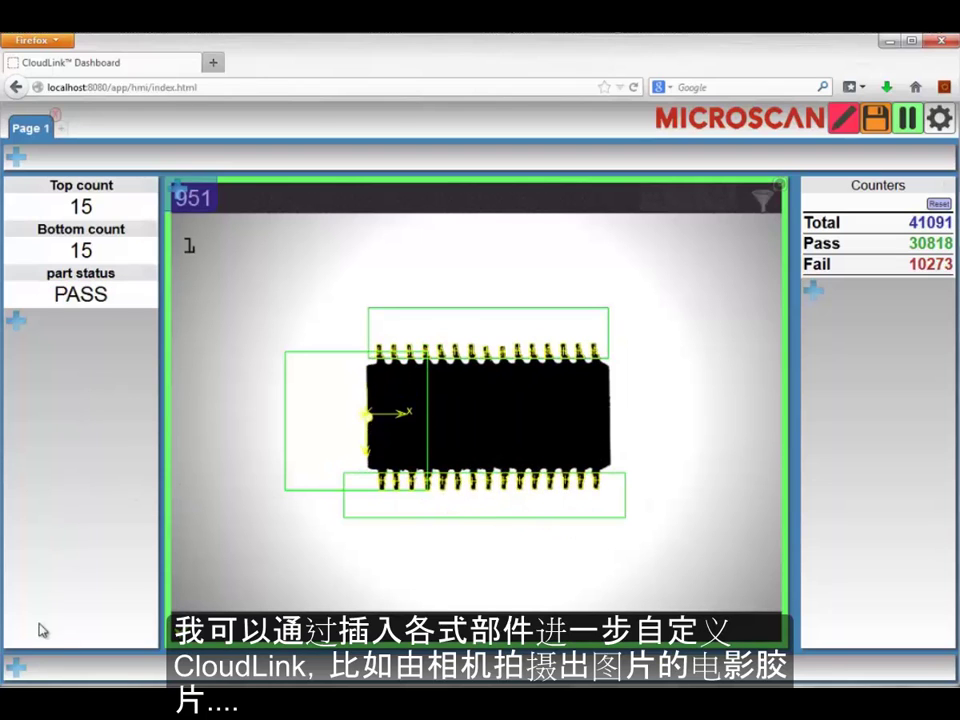
Add an image filmstrip widget to the area below the inspection image.
{"action": "left_click", "coordinate": [14, 505]}
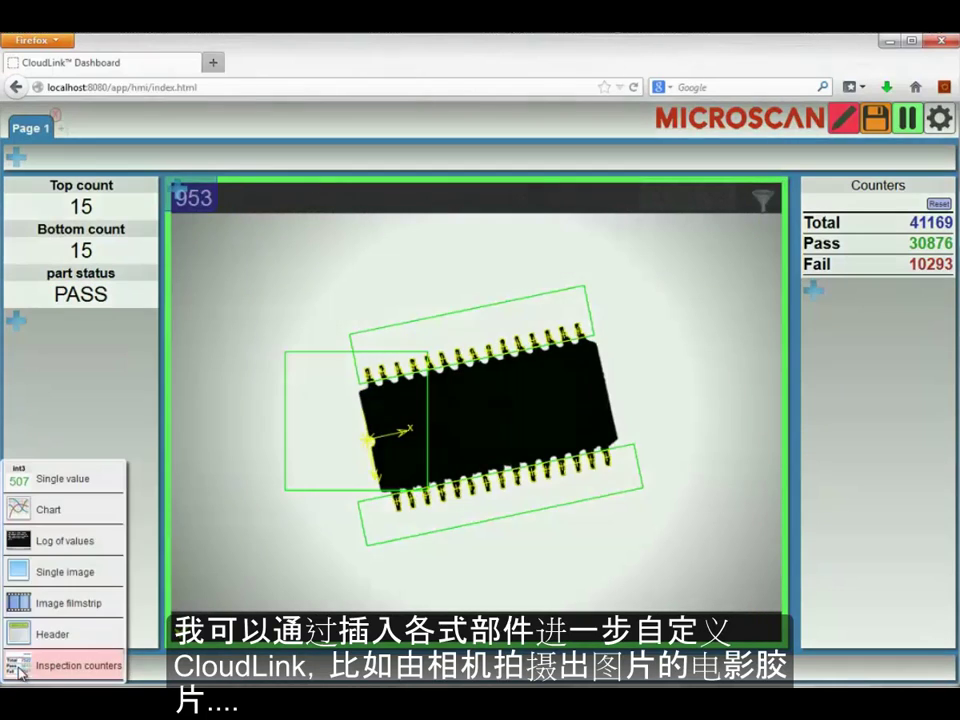
{"action": "left_click", "coordinate": [60, 603]}
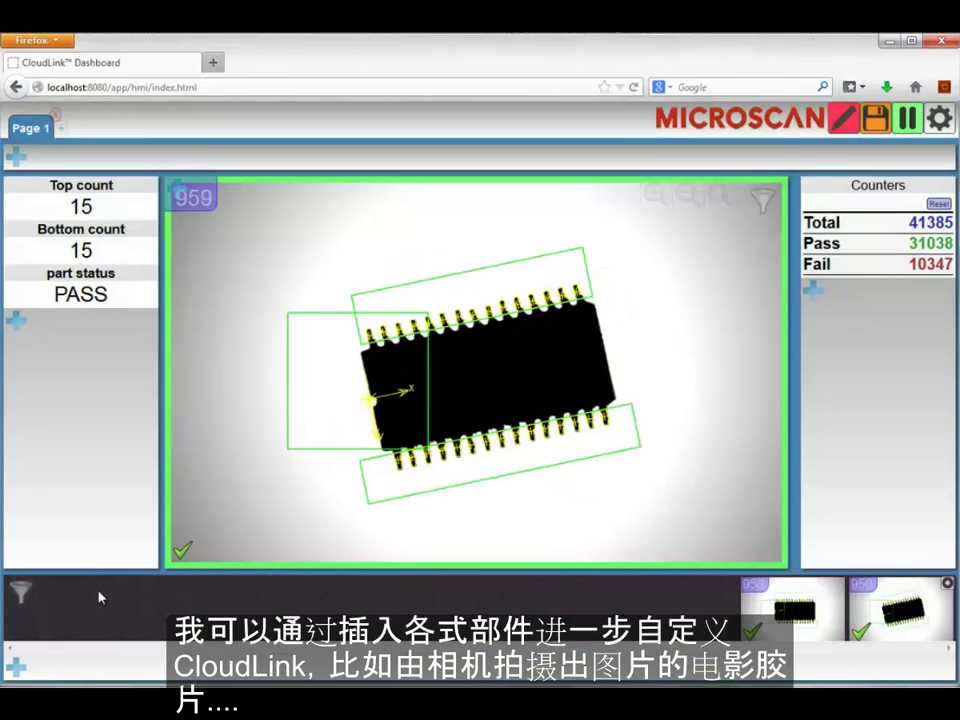
Add a chart widget to the area above the inspection image and link it to cycletime.
{"action": "left_click", "coordinate": [15, 157]}
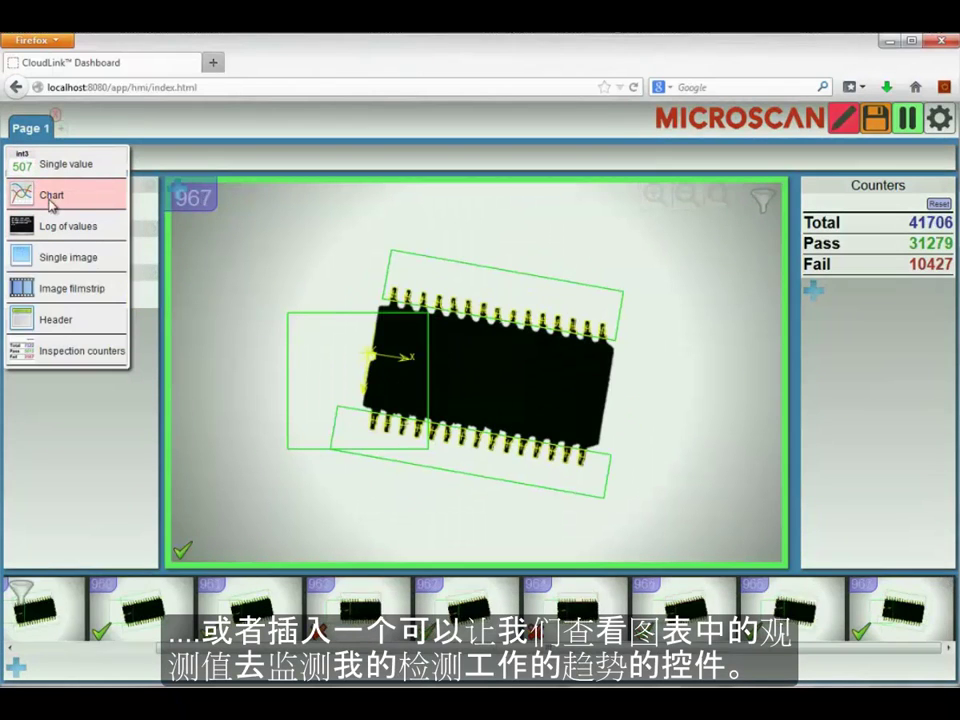
{"action": "left_click", "coordinate": [50, 198]}
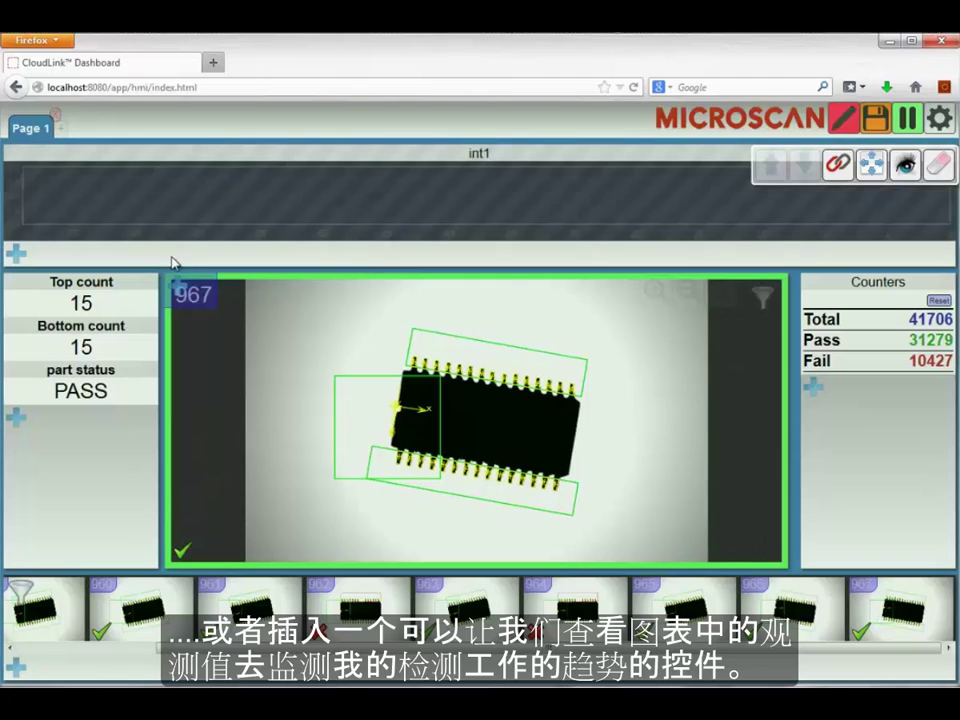
{"action": "left_click", "coordinate": [837, 163]}
{"action": "left_click", "coordinate": [843, 195]}
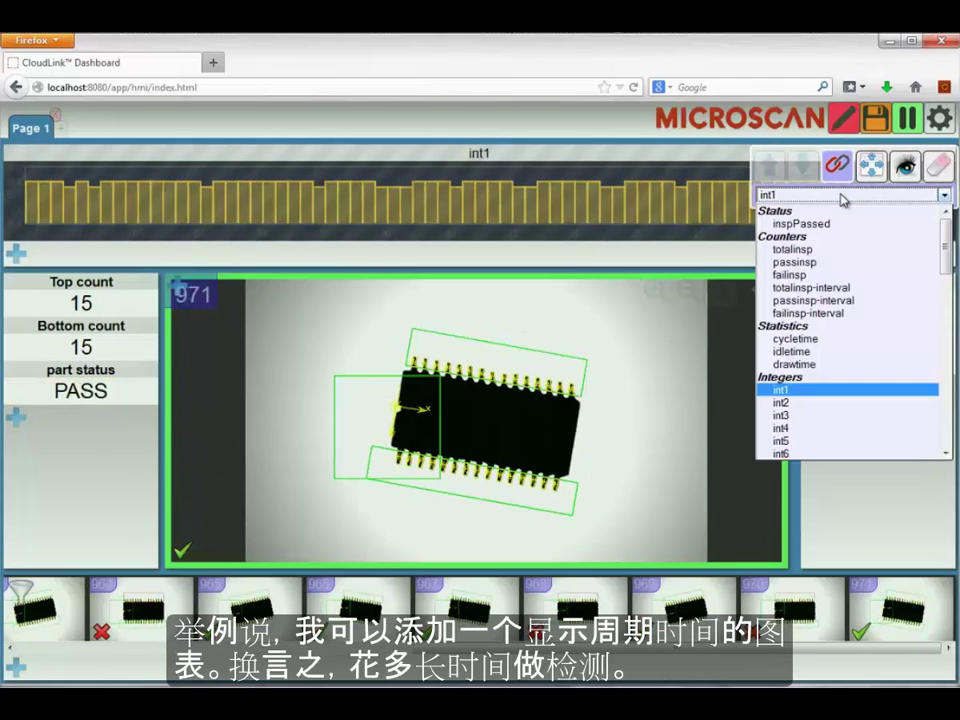
{"action": "left_click", "coordinate": [829, 342]}
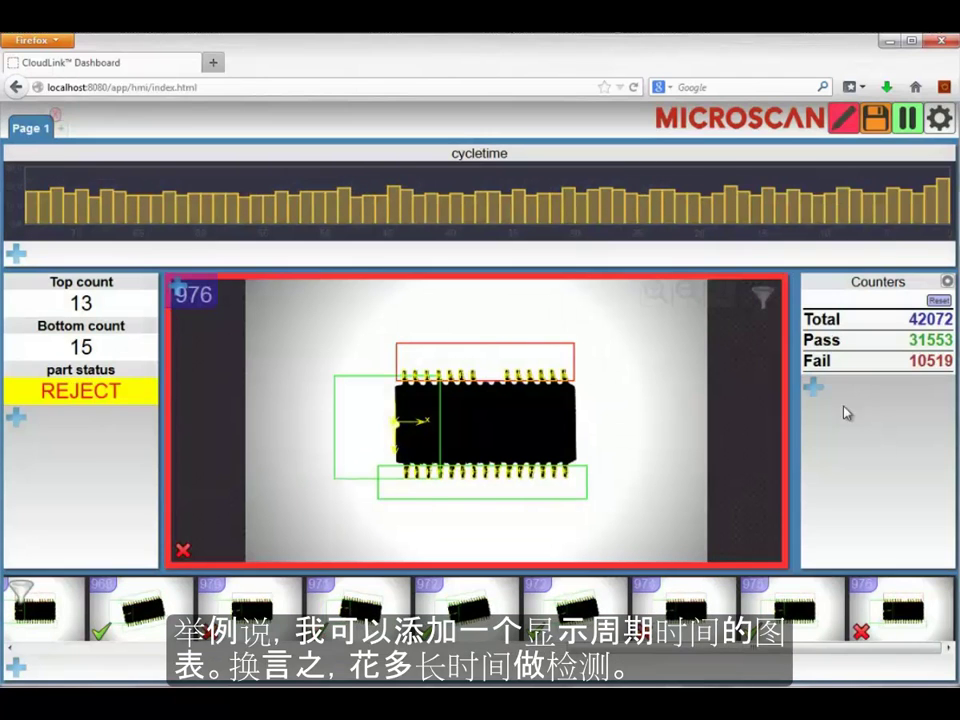
Add a log of values widget beneath the inspection counters and link it to int1.
{"action": "left_click", "coordinate": [814, 389]}
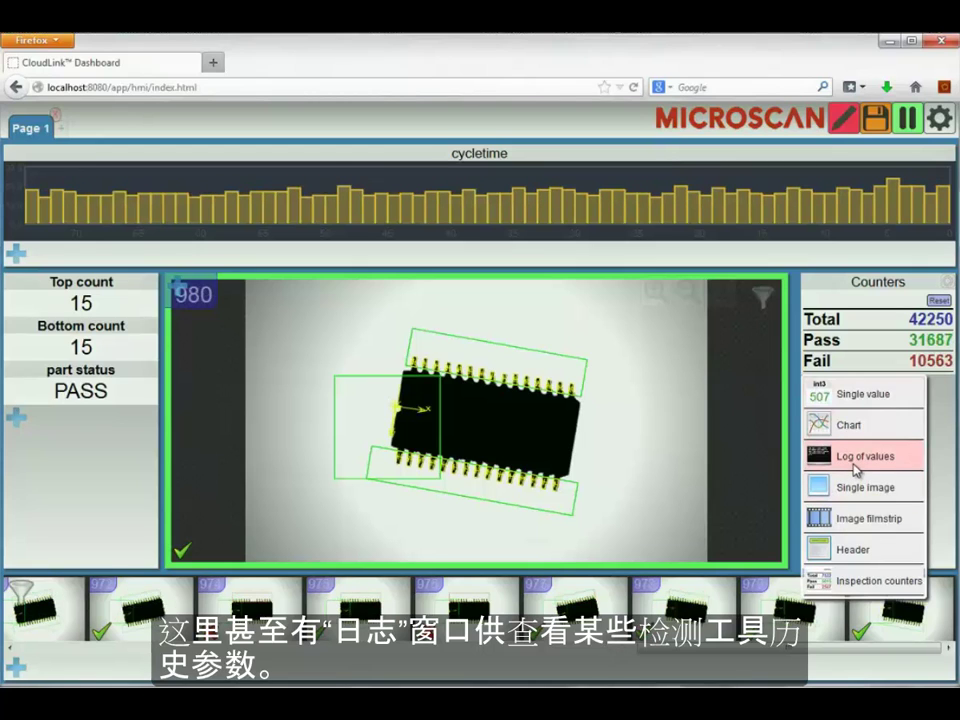
{"action": "left_click", "coordinate": [855, 468]}
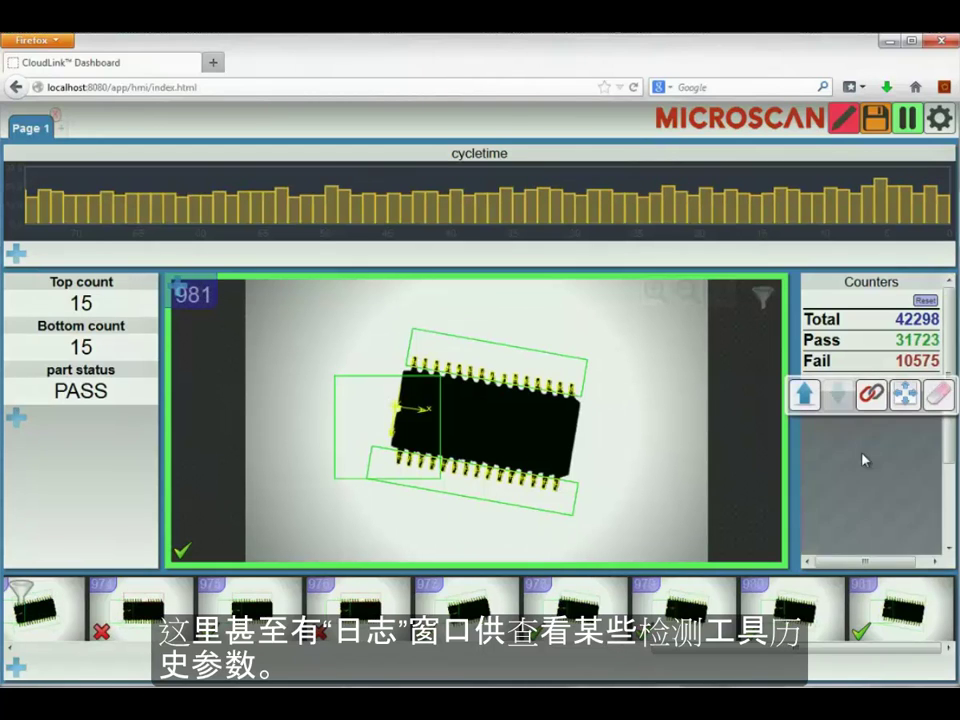
{"action": "left_click", "coordinate": [872, 397]}
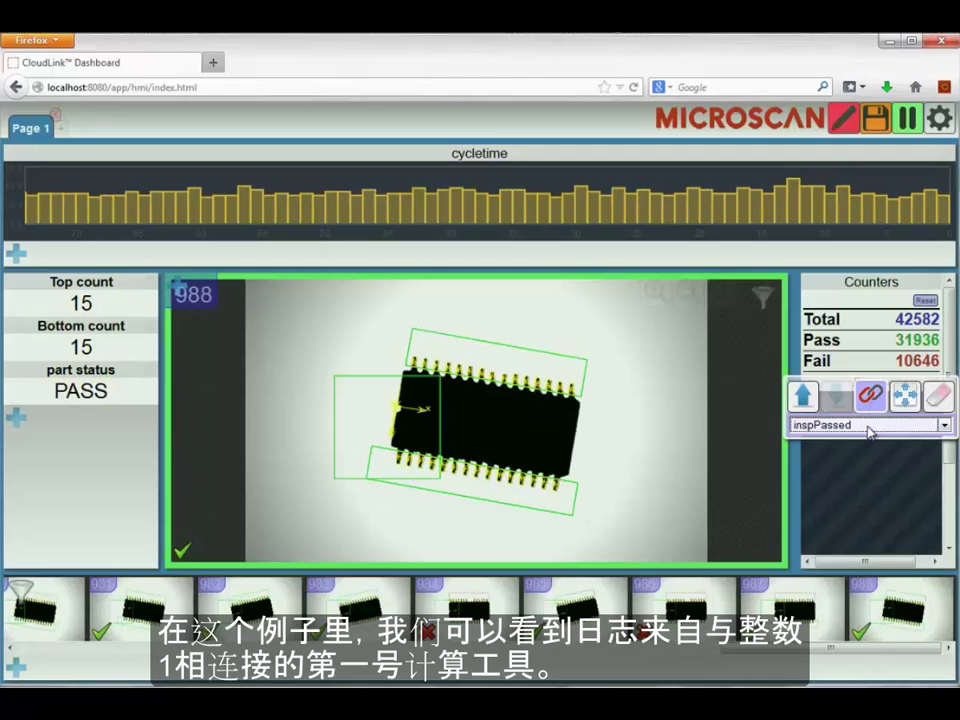
{"action": "left_click", "coordinate": [866, 425]}
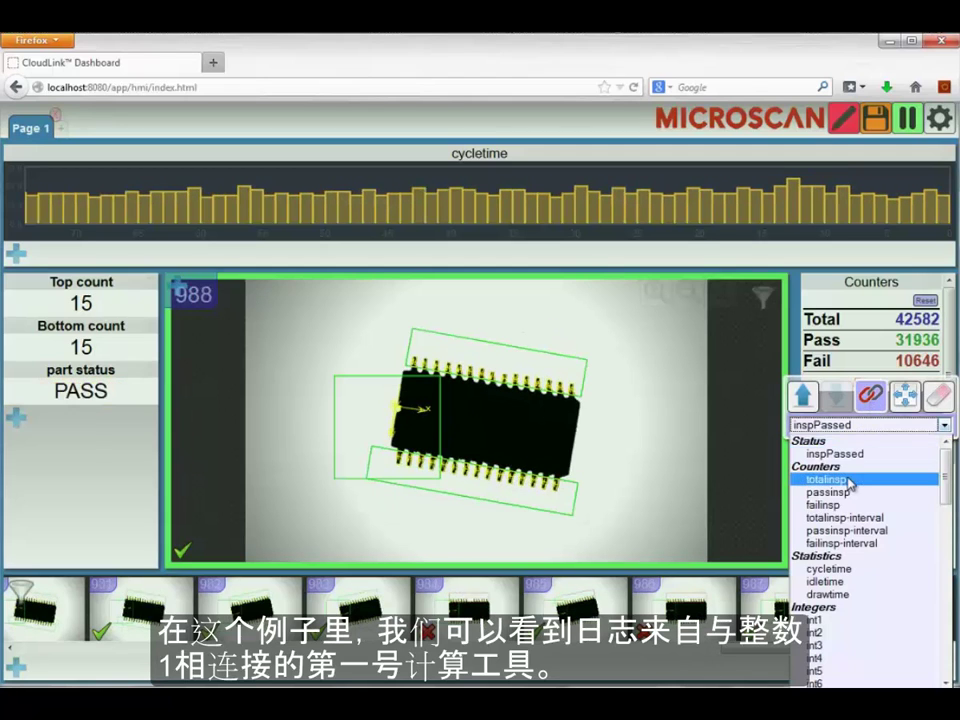
{"action": "left_click", "coordinate": [848, 624]}
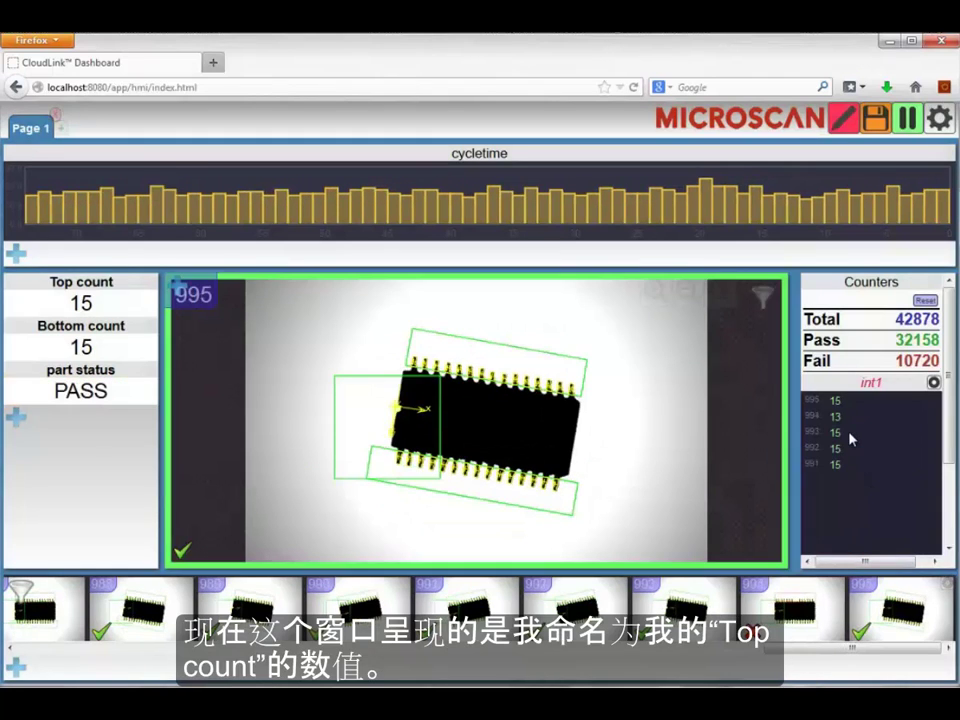
Rename the int1 log's title as "Top count" and save the dashboard layout.
{"action": "left_click", "coordinate": [886, 381]}
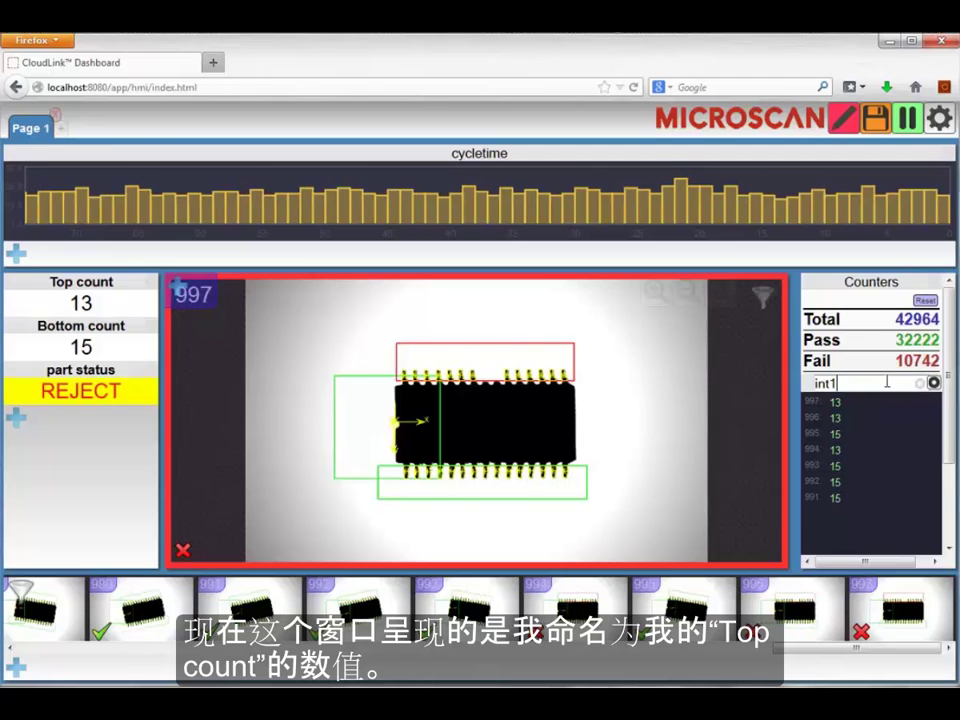
{"action": "key", "text": "BackSpace"}
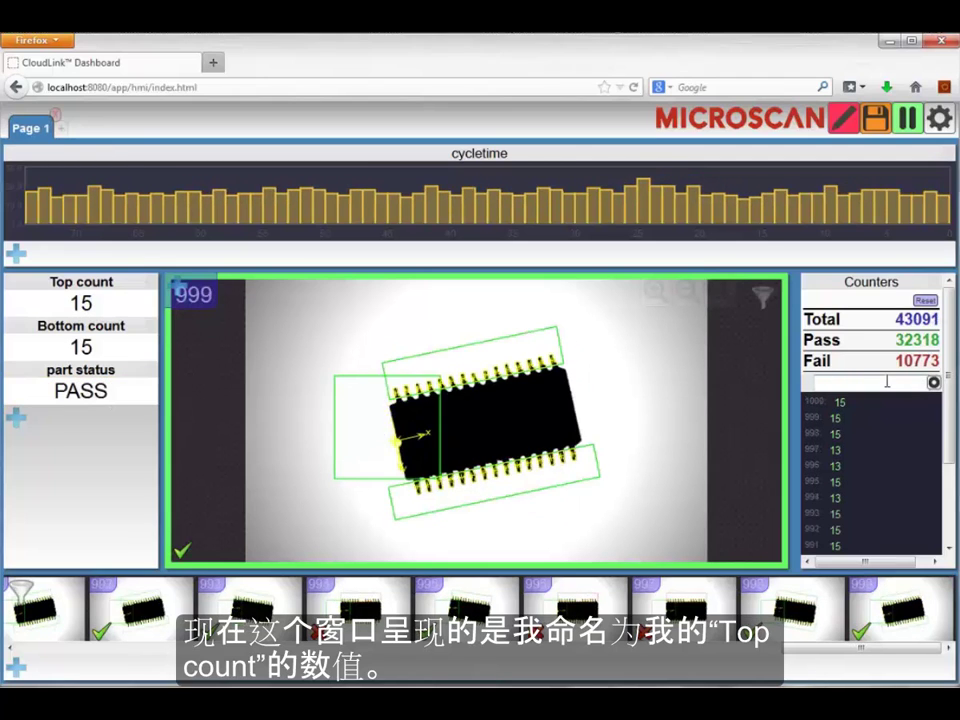
{"action": "type", "text": "Top co"}
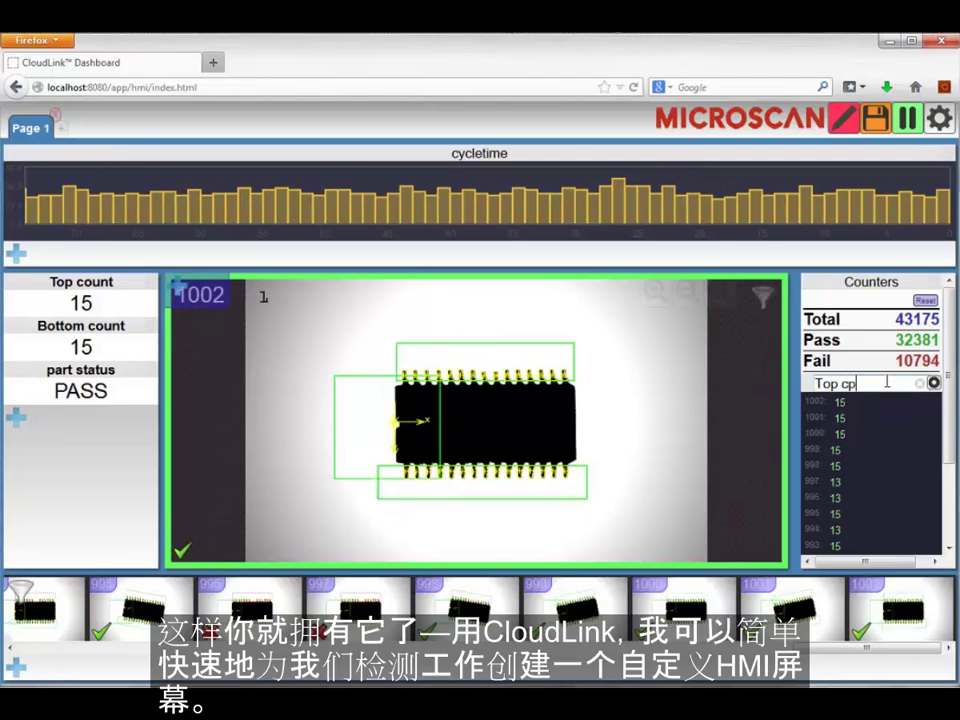
{"action": "type", "text": "unt"}
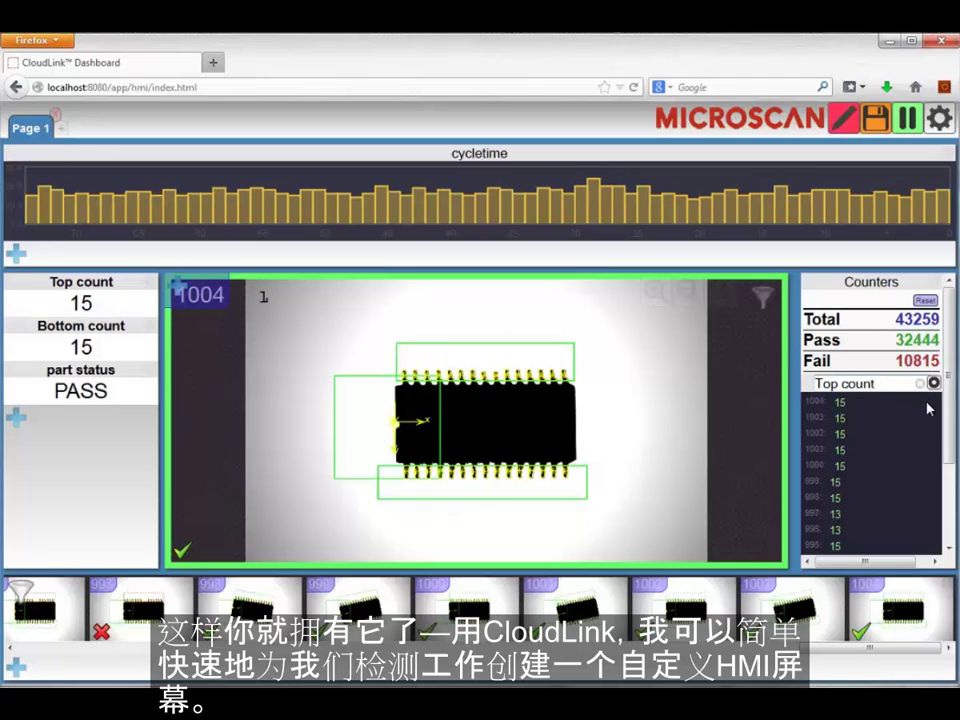
{"action": "key", "text": "Return"}
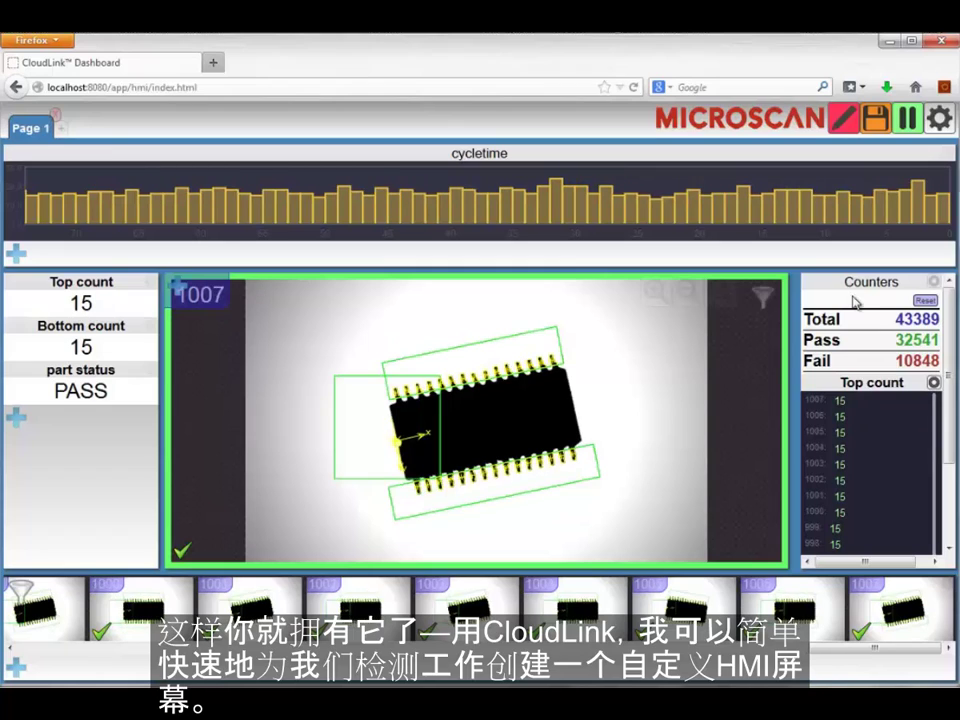
{"action": "left_click", "coordinate": [876, 120]}
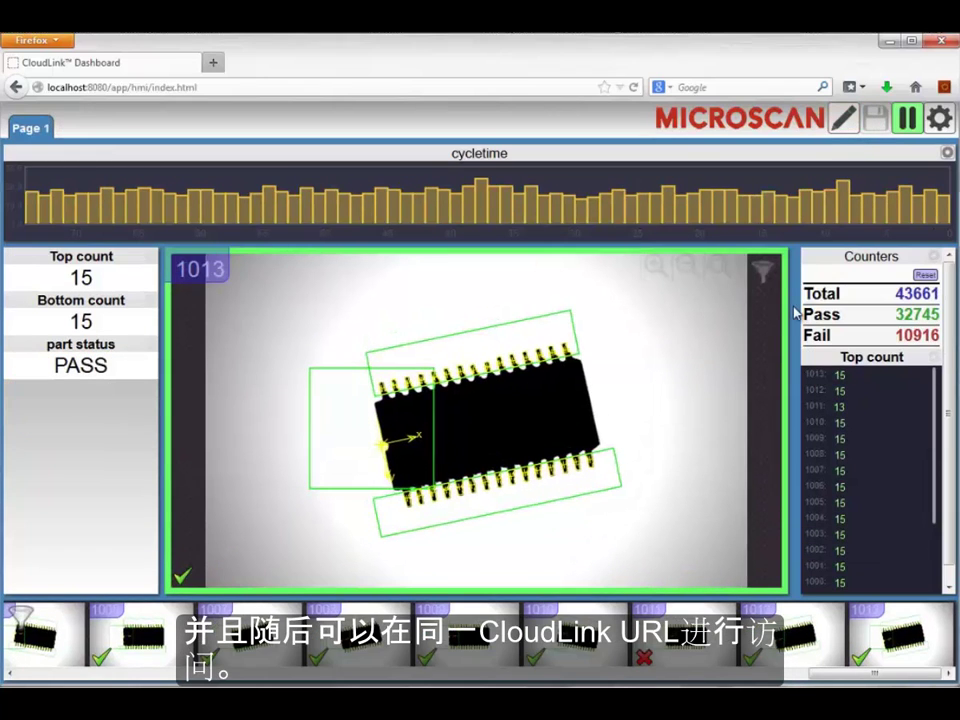